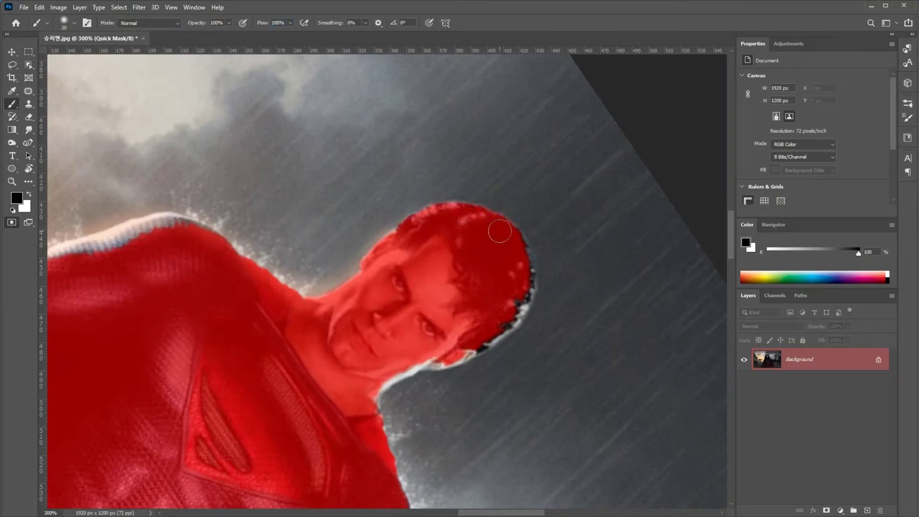
Step: Paint the quick mask over the unmasked fringes around the figure's hair and head in full-screen view
{"action": "key", "text": "f"}
{"action": "key", "text": "f"}
{"action": "key", "text": "r"}
{"action": "left_click_drag", "start_coordinate": [543, 245], "coordinate": [394, 203]}
{"action": "left_click_drag", "start_coordinate": [421, 313], "coordinate": [466, 288]}
{"action": "left_click_drag", "start_coordinate": [467, 287], "coordinate": [483, 283]}
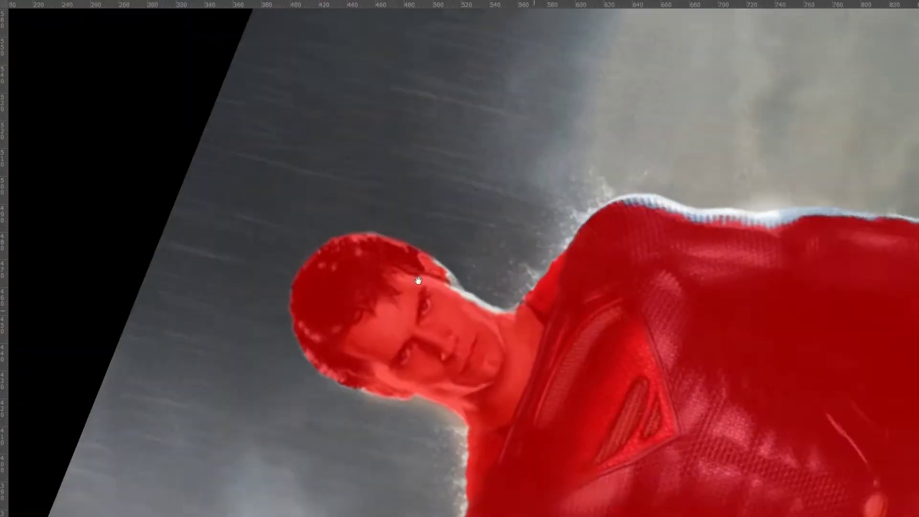
{"action": "mouse_move", "coordinate": [577, 286]}
{"action": "left_mouse_down"}
{"action": "mouse_move", "coordinate": [473, 286]}
{"action": "mouse_move", "coordinate": [410, 307]}
{"action": "left_mouse_up"}
{"action": "left_click_drag", "start_coordinate": [433, 237], "coordinate": [512, 228]}
Step: Refine the quick mask along the figure's shoulder and arm down to the fist
{"action": "key", "text": "r"}
{"action": "left_click_drag", "start_coordinate": [512, 228], "coordinate": [490, 207]}
{"action": "left_click_drag", "start_coordinate": [417, 286], "coordinate": [429, 257]}
{"action": "mouse_move", "coordinate": [338, 280]}
{"action": "left_mouse_down"}
{"action": "mouse_move", "coordinate": [460, 237]}
{"action": "mouse_move", "coordinate": [634, 139]}
{"action": "mouse_move", "coordinate": [501, 211]}
{"action": "left_mouse_up"}
{"action": "mouse_move", "coordinate": [612, 148]}
{"action": "left_mouse_down"}
{"action": "mouse_move", "coordinate": [514, 205]}
{"action": "mouse_move", "coordinate": [680, 110]}
{"action": "left_mouse_up"}
{"action": "left_click_drag", "start_coordinate": [689, 115], "coordinate": [510, 191]}
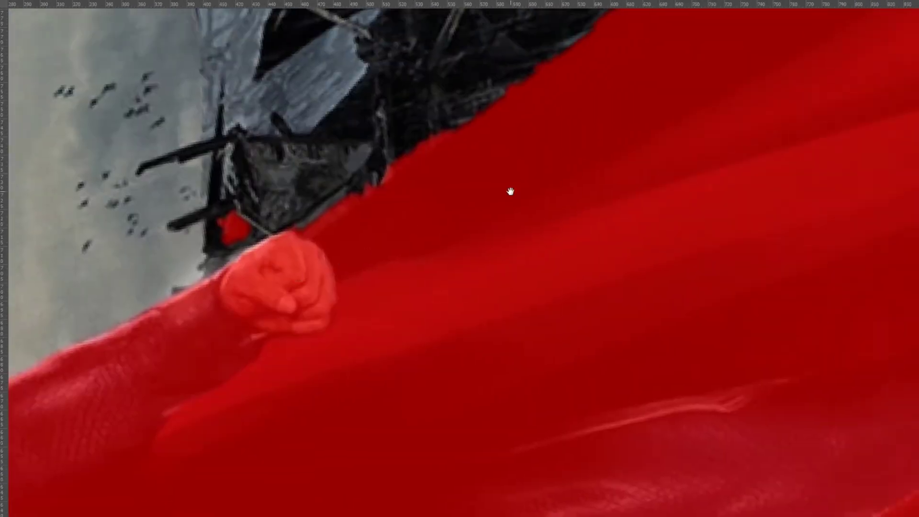
Step: Refine the quick mask beside the fist and along the cape's outer edge
{"action": "scroll", "coordinate": [509, 191], "scroll_direction": "down", "scroll_amount": 5}
{"action": "key", "text": "r"}
{"action": "left_click_drag", "start_coordinate": [526, 264], "coordinate": [478, 388]}
{"action": "scroll", "coordinate": [473, 316], "scroll_direction": "up", "scroll_amount": 4}
{"action": "key", "text": "r"}
{"action": "mouse_move", "coordinate": [450, 303]}
{"action": "left_mouse_down"}
{"action": "mouse_move", "coordinate": [470, 266]}
{"action": "mouse_move", "coordinate": [539, 312]}
{"action": "mouse_move", "coordinate": [469, 298]}
{"action": "mouse_move", "coordinate": [443, 372]}
{"action": "mouse_move", "coordinate": [455, 415]}
{"action": "mouse_move", "coordinate": [555, 402]}
{"action": "mouse_move", "coordinate": [483, 321]}
{"action": "mouse_move", "coordinate": [449, 376]}
{"action": "mouse_move", "coordinate": [555, 392]}
{"action": "left_mouse_up"}
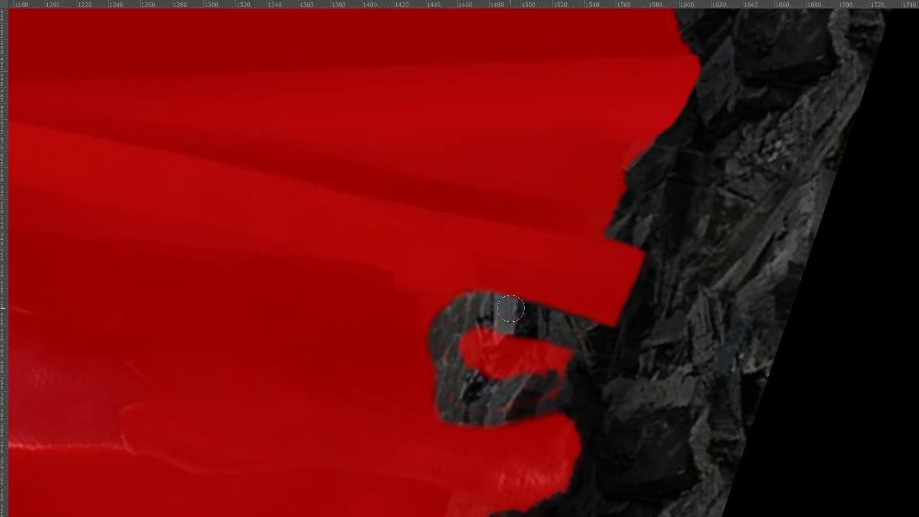
Step: Clean up the quick mask around the gap in the cape hem beside the boot
{"action": "left_click_drag", "start_coordinate": [511, 308], "coordinate": [476, 349]}
{"action": "left_click_drag", "start_coordinate": [593, 487], "coordinate": [558, 332]}
{"action": "mouse_move", "coordinate": [473, 371]}
{"action": "left_mouse_down"}
{"action": "mouse_move", "coordinate": [553, 349]}
{"action": "mouse_move", "coordinate": [503, 364]}
{"action": "mouse_move", "coordinate": [519, 355]}
{"action": "left_mouse_up"}
{"action": "mouse_move", "coordinate": [436, 403]}
{"action": "left_mouse_down"}
{"action": "mouse_move", "coordinate": [606, 357]}
{"action": "mouse_move", "coordinate": [586, 385]}
{"action": "left_mouse_up"}
{"action": "scroll", "coordinate": [606, 356], "scroll_direction": "down", "scroll_amount": 5}
{"action": "scroll", "coordinate": [606, 356], "scroll_direction": "right", "scroll_amount": 1}
{"action": "mouse_move", "coordinate": [564, 430]}
{"action": "left_mouse_down"}
{"action": "mouse_move", "coordinate": [502, 369]}
{"action": "mouse_move", "coordinate": [539, 324]}
{"action": "mouse_move", "coordinate": [501, 383]}
{"action": "mouse_move", "coordinate": [480, 346]}
{"action": "left_mouse_up"}
{"action": "key", "text": "r"}
{"action": "mouse_move", "coordinate": [433, 337]}
{"action": "left_mouse_down"}
{"action": "mouse_move", "coordinate": [523, 253]}
{"action": "mouse_move", "coordinate": [424, 246]}
{"action": "left_mouse_up"}
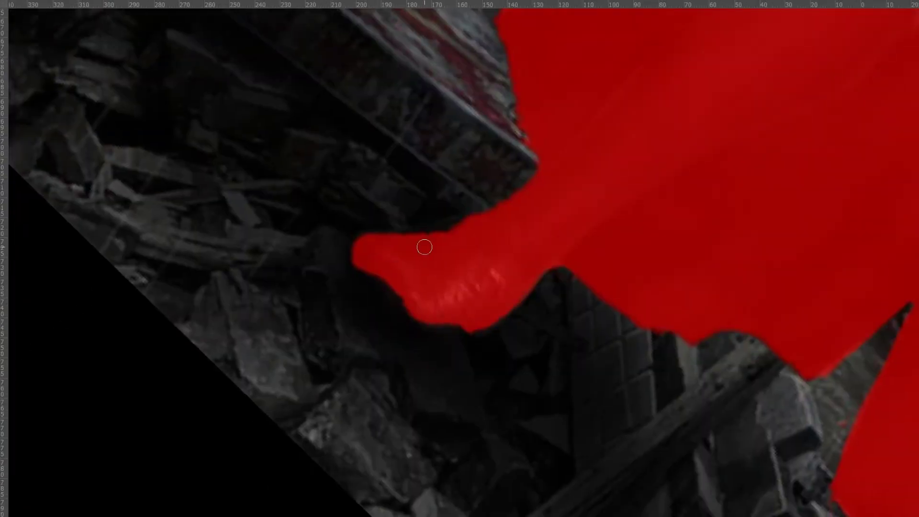
Step: Refine the quick mask around the boot toe and the adjoining cape hem
{"action": "left_click_drag", "start_coordinate": [425, 119], "coordinate": [344, 497]}
{"action": "mouse_move", "coordinate": [357, 256]}
{"action": "left_mouse_down"}
{"action": "mouse_move", "coordinate": [304, 205]}
{"action": "mouse_move", "coordinate": [371, 282]}
{"action": "left_mouse_up"}
{"action": "left_click_drag", "start_coordinate": [372, 282], "coordinate": [423, 243], "text": "shift"}
{"action": "mouse_move", "coordinate": [381, 232]}
{"action": "left_mouse_down"}
{"action": "mouse_move", "coordinate": [338, 190]}
{"action": "mouse_move", "coordinate": [298, 190]}
{"action": "left_mouse_up"}
{"action": "left_click_drag", "start_coordinate": [386, 287], "coordinate": [344, 206]}
Step: Paint the quick mask over the white fringe along the other fist, arm and shoulder
{"action": "key", "text": "ctrl+0"}
{"action": "scroll", "coordinate": [346, 241], "scroll_direction": "up", "scroll_amount": 5}
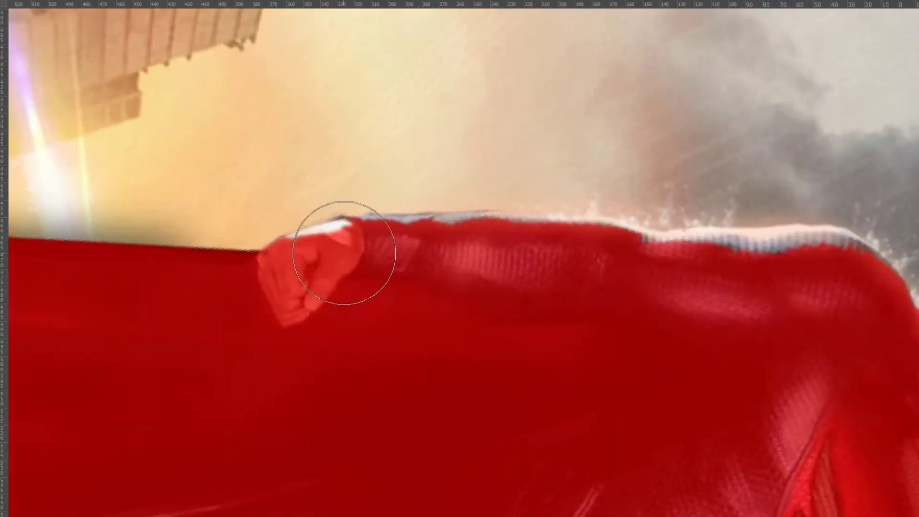
{"action": "mouse_move", "coordinate": [283, 238]}
{"action": "left_mouse_down"}
{"action": "mouse_move", "coordinate": [379, 212]}
{"action": "mouse_move", "coordinate": [349, 221]}
{"action": "mouse_move", "coordinate": [454, 218]}
{"action": "left_mouse_up"}
{"action": "key", "text": "ctrl+z"}
{"action": "mouse_move", "coordinate": [427, 217]}
{"action": "left_mouse_down"}
{"action": "mouse_move", "coordinate": [348, 225]}
{"action": "mouse_move", "coordinate": [608, 241]}
{"action": "left_mouse_up"}
{"action": "left_click_drag", "start_coordinate": [667, 244], "coordinate": [430, 284]}
{"action": "left_click_drag", "start_coordinate": [359, 280], "coordinate": [461, 293]}
{"action": "mouse_move", "coordinate": [402, 283]}
{"action": "left_mouse_down"}
{"action": "mouse_move", "coordinate": [489, 279]}
{"action": "mouse_move", "coordinate": [574, 312]}
{"action": "left_mouse_up"}
{"action": "left_click_drag", "start_coordinate": [481, 289], "coordinate": [531, 291]}
Step: Refine the quick mask along the neck, ear and hair edge, and return to the standard screen view
{"action": "key", "text": "r"}
{"action": "left_click_drag", "start_coordinate": [538, 291], "coordinate": [525, 213]}
{"action": "left_click_drag", "start_coordinate": [529, 235], "coordinate": [462, 303]}
{"action": "mouse_move", "coordinate": [430, 407]}
{"action": "left_mouse_down"}
{"action": "mouse_move", "coordinate": [459, 302]}
{"action": "mouse_move", "coordinate": [551, 104]}
{"action": "left_mouse_up"}
{"action": "left_click_drag", "start_coordinate": [326, 340], "coordinate": [318, 386]}
{"action": "left_click_drag", "start_coordinate": [670, 19], "coordinate": [201, 507]}
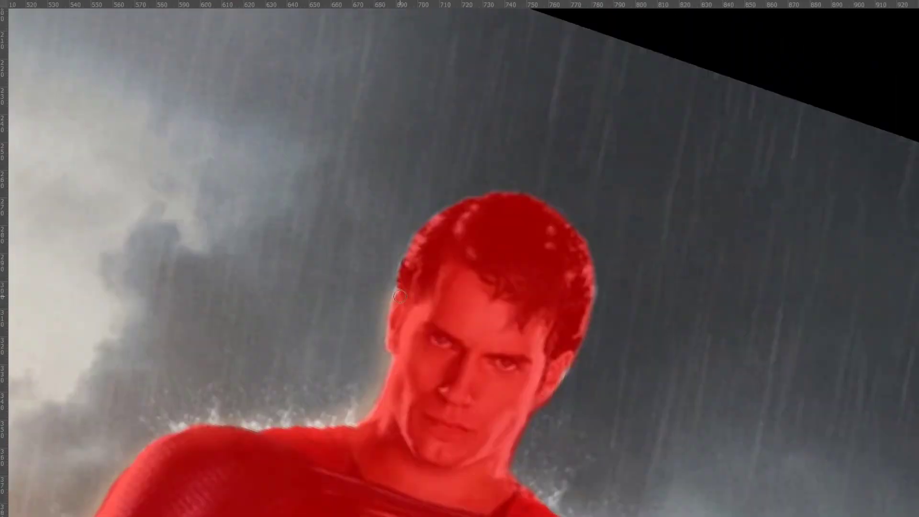
{"action": "left_click_drag", "start_coordinate": [388, 347], "coordinate": [397, 290]}
{"action": "key", "text": "f"}
{"action": "key", "text": "r"}
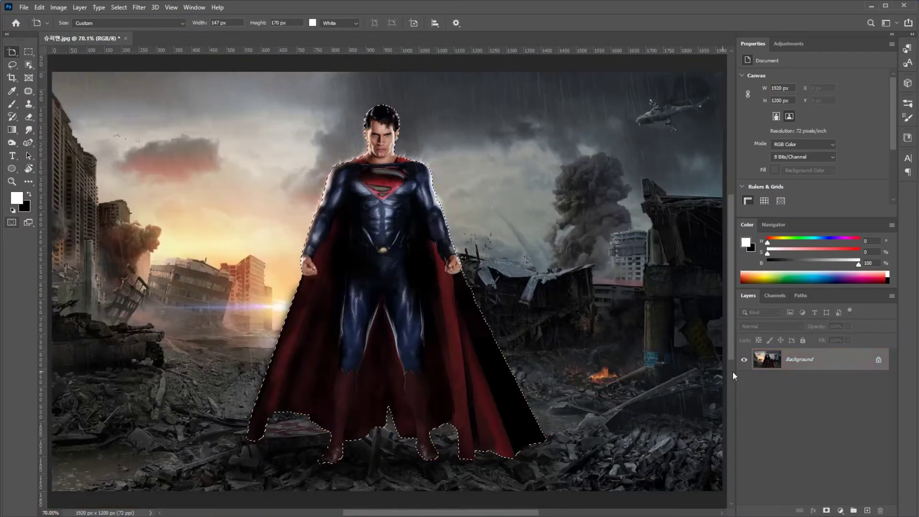
Step: Duplicate the Background layer and fill the figure's selection with white on a new layer
{"action": "key", "text": "ctrl+j"}
{"action": "key", "text": "q"}
{"action": "key", "text": "b"}
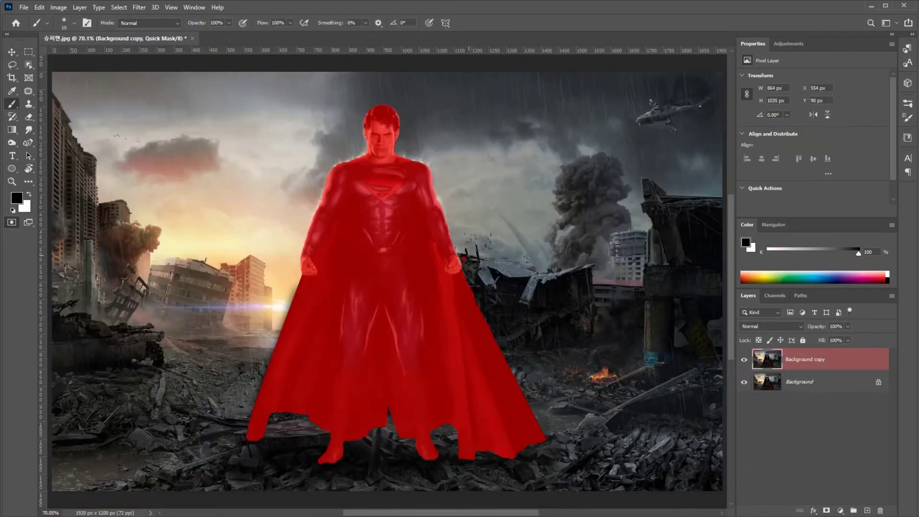
{"action": "key", "text": "q"}
{"action": "left_click", "coordinate": [825, 510]}
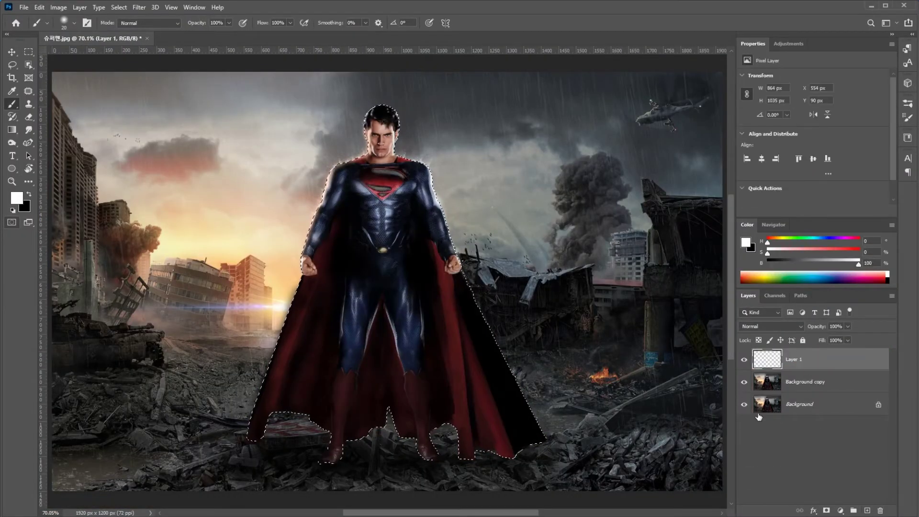
{"action": "key", "text": "alt+Delete"}
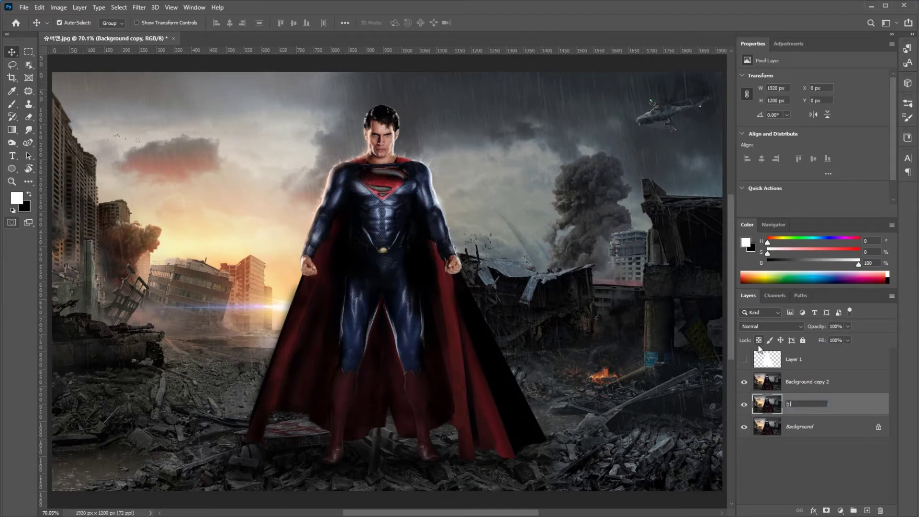
Step: Name the two background copies "linear" and "blur", and convert the blur layer to a smart object
{"action": "left_click", "coordinate": [794, 382]}
{"action": "left_click", "coordinate": [791, 404]}
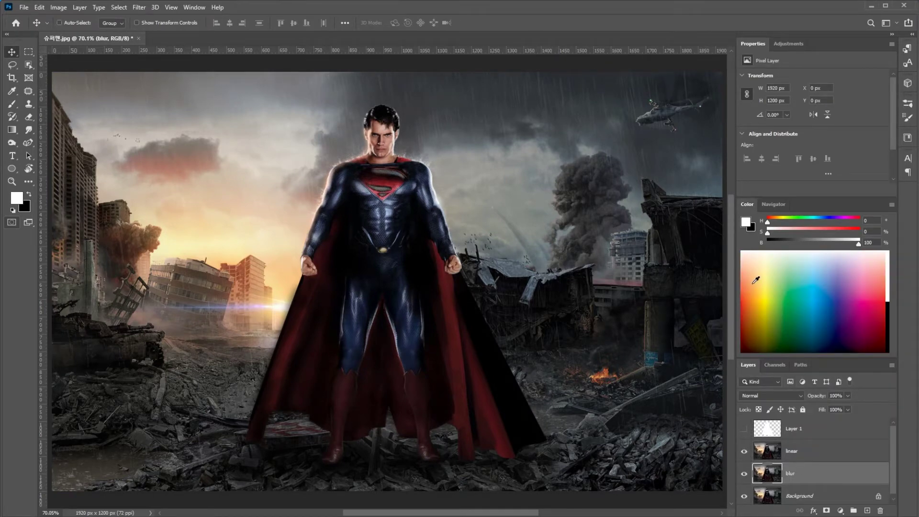
{"action": "right_click", "coordinate": [834, 466]}
{"action": "left_click", "coordinate": [862, 195]}
Step: Apply a Gaussian Blur smart filter to the blur layer
{"action": "left_click", "coordinate": [139, 7]}
{"action": "mouse_move", "coordinate": [170, 120]}
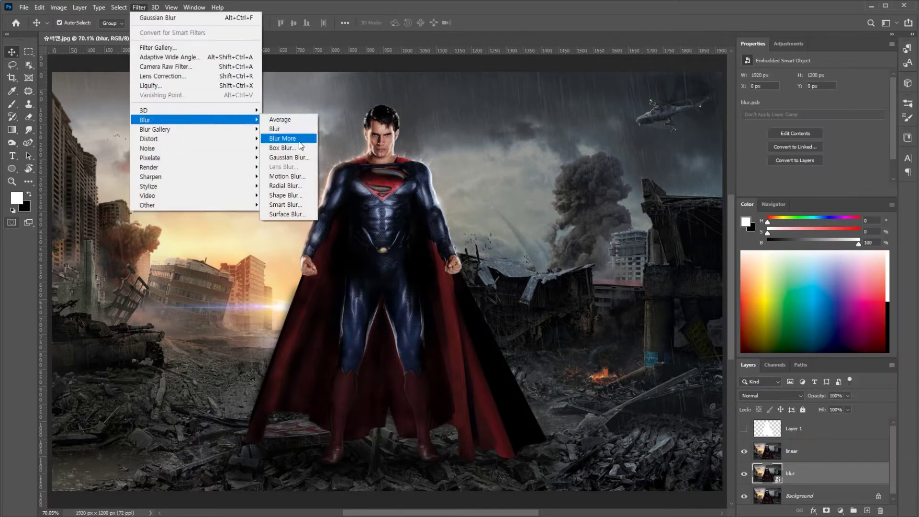
{"action": "left_click", "coordinate": [287, 141]}
Step: Use Apply Image on the linear layer with source layer blur, Subtract blending, 100% opacity, scale 1 and offset 128
{"action": "left_click", "coordinate": [792, 451]}
{"action": "left_click", "coordinate": [58, 7]}
{"action": "left_click", "coordinate": [79, 157]}
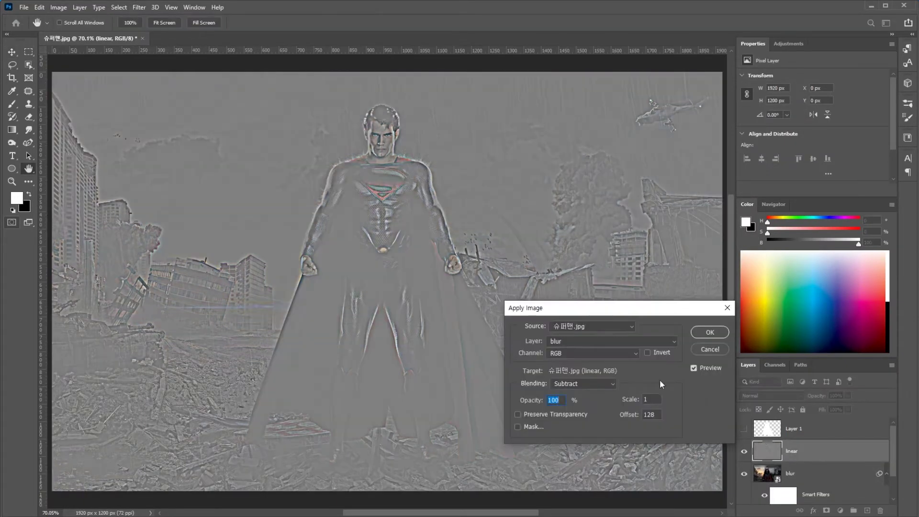
{"action": "key", "text": "Return"}
Step: Mask the linear layer with the figure's outline from Layer 1, and invert the layer's image
{"action": "left_click", "coordinate": [776, 431], "text": "ctrl"}
{"action": "left_click", "coordinate": [826, 510]}
{"action": "left_click", "coordinate": [771, 455]}
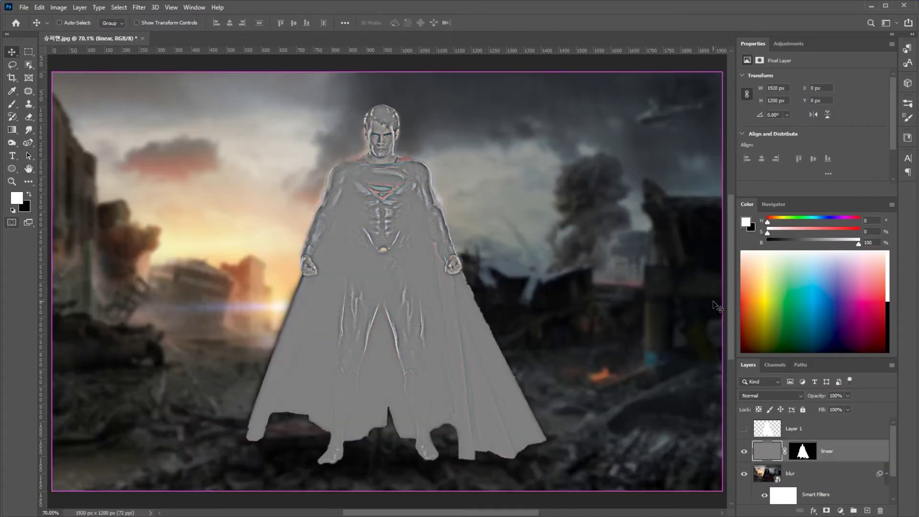
{"action": "key", "text": "ctrl+i"}
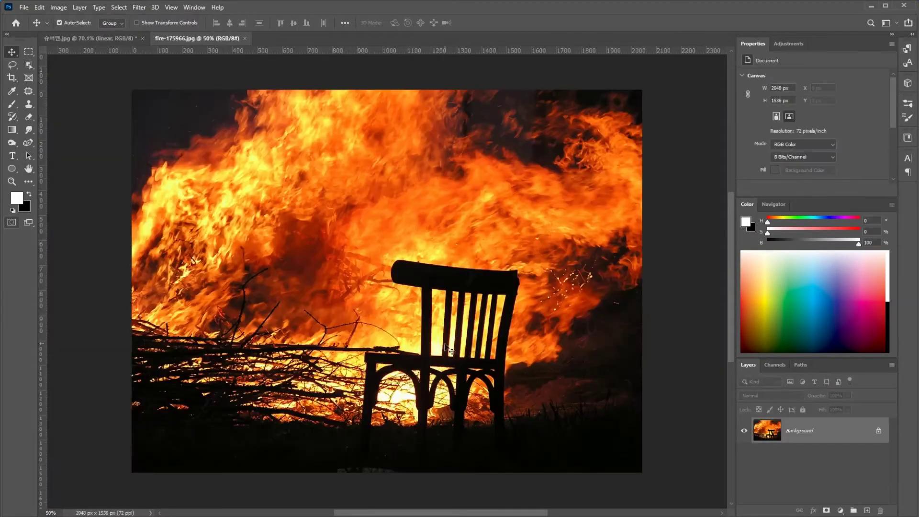
Step: Select the chair back in fire-175966.jpg with the lasso and remove it using Content-Aware Fill
{"action": "key", "text": "l"}
{"action": "mouse_move", "coordinate": [404, 294]}
{"action": "left_mouse_down"}
{"action": "mouse_move", "coordinate": [527, 320]}
{"action": "mouse_move", "coordinate": [410, 335]}
{"action": "mouse_move", "coordinate": [404, 294]}
{"action": "left_mouse_up"}
{"action": "left_click", "coordinate": [39, 7]}
{"action": "left_click", "coordinate": [57, 181]}
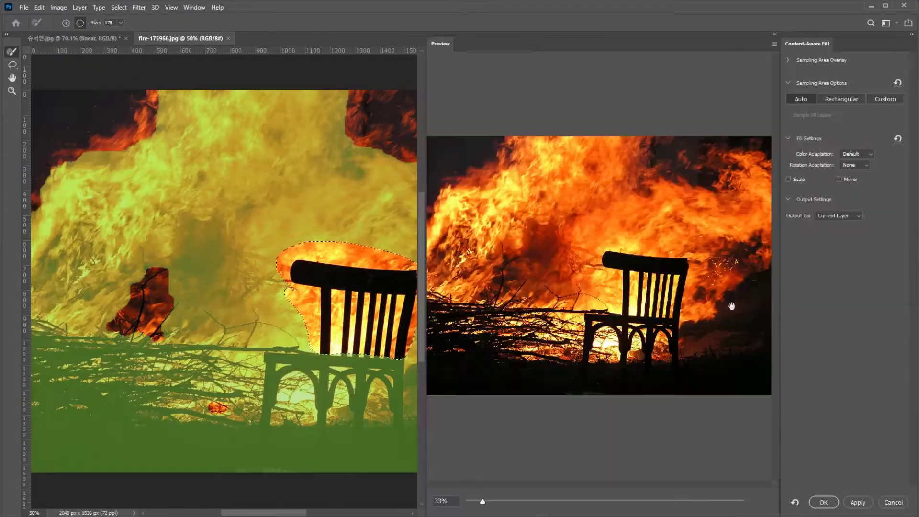
{"action": "left_click", "coordinate": [823, 502]}
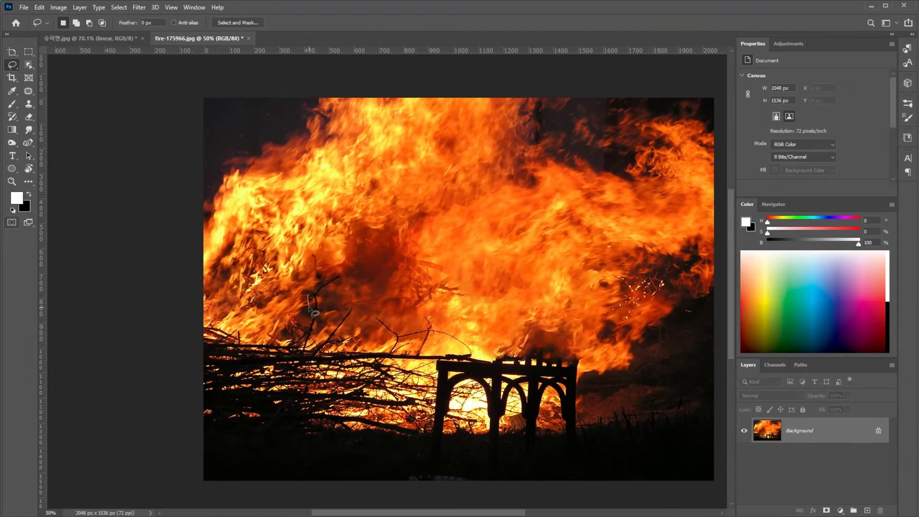
Step: Replace the lassoed dark area with branches in the fire image using Content-Aware Fill
{"action": "left_click", "coordinate": [39, 8]}
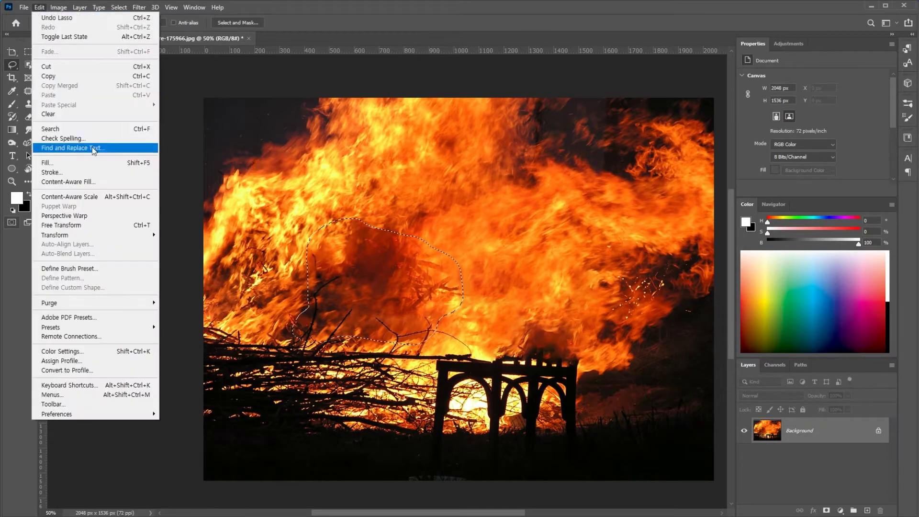
{"action": "left_click", "coordinate": [95, 182]}
{"action": "left_click", "coordinate": [822, 502]}
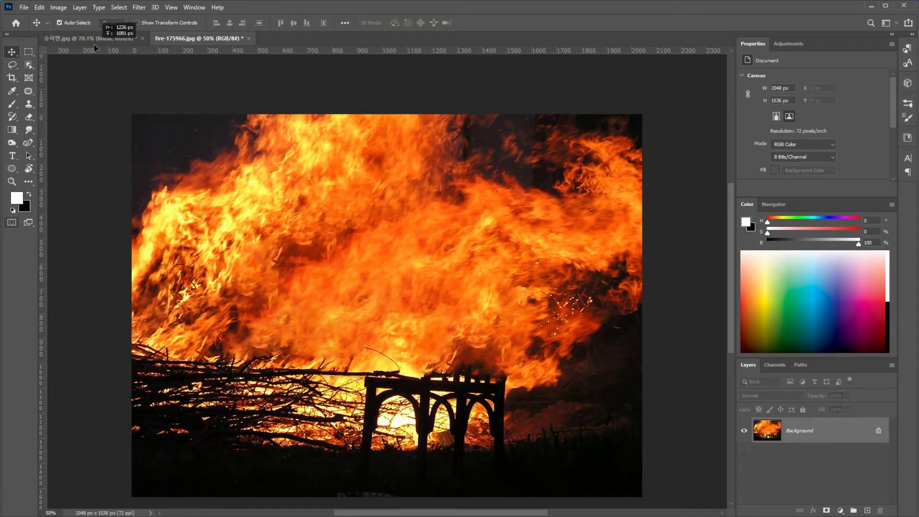
Step: Bring the fire image into 슈퍼맨.jpg and enlarge it to about 3695 × 2772 px so it covers the canvas
{"action": "left_click", "coordinate": [94, 39]}
{"action": "left_click_drag", "start_coordinate": [366, 238], "coordinate": [441, 311]}
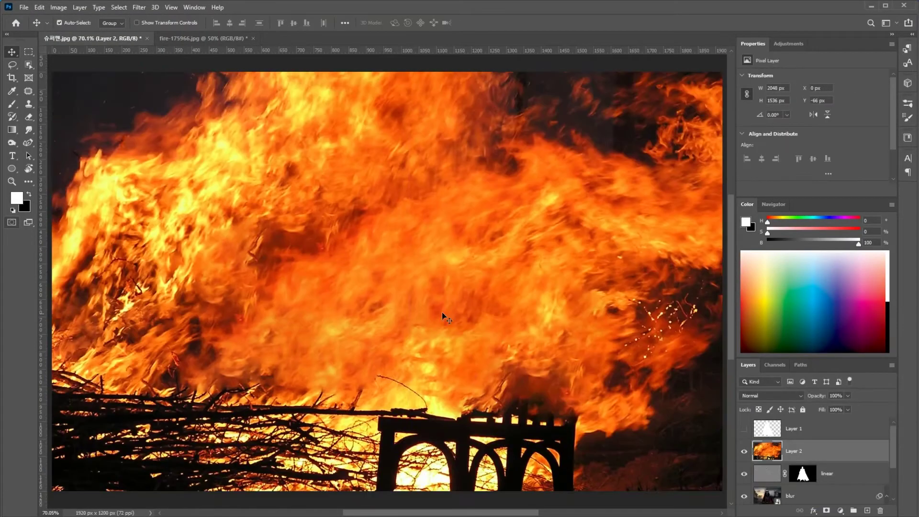
{"action": "key", "text": "ctrl+minus"}
{"action": "key", "text": "ctrl+minus"}
{"action": "key", "text": "ctrl+minus"}
{"action": "key", "text": "ctrl+minus"}
{"action": "key", "text": "ctrl+t"}
{"action": "left_click_drag", "start_coordinate": [523, 294], "coordinate": [619, 294]}
{"action": "left_click_drag", "start_coordinate": [449, 294], "coordinate": [458, 316]}
{"action": "left_click_drag", "start_coordinate": [618, 314], "coordinate": [634, 315]}
{"action": "left_click_drag", "start_coordinate": [447, 311], "coordinate": [461, 323]}
{"action": "key", "text": "Return"}
Step: Move the fire layer below the linear layer and set the linear layer's blend mode to Linear Light
{"action": "left_click_drag", "start_coordinate": [837, 452], "coordinate": [818, 484]}
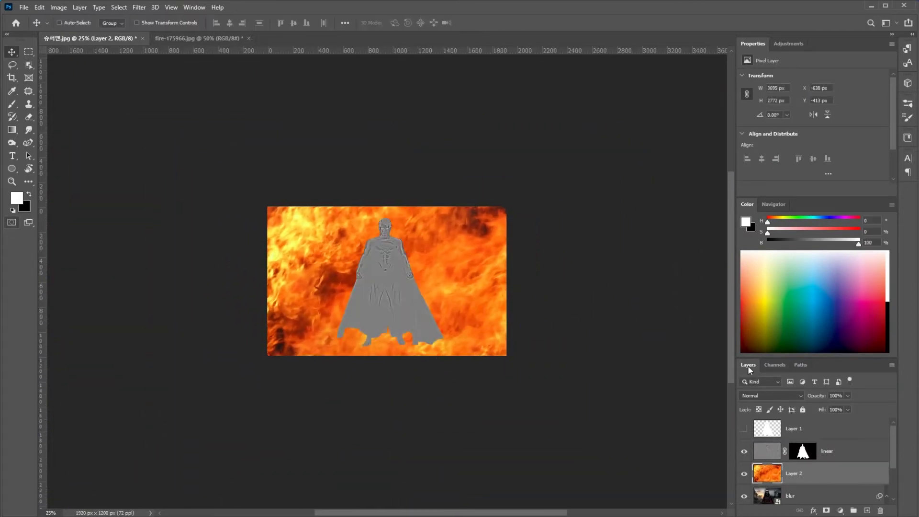
{"action": "scroll", "coordinate": [816, 468], "scroll_direction": "up", "scroll_amount": 2}
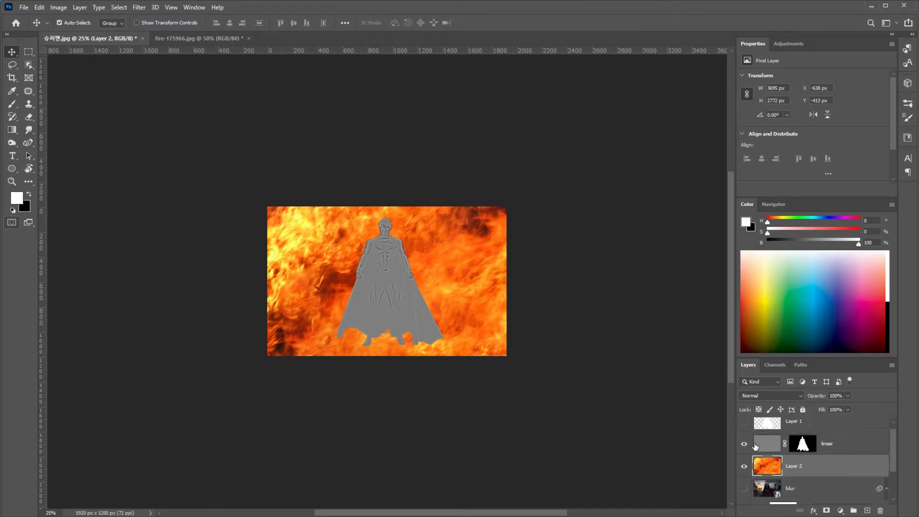
{"action": "left_click", "coordinate": [832, 443]}
{"action": "left_click", "coordinate": [771, 396]}
{"action": "left_click", "coordinate": [761, 420]}
{"action": "key", "text": "ctrl+0"}
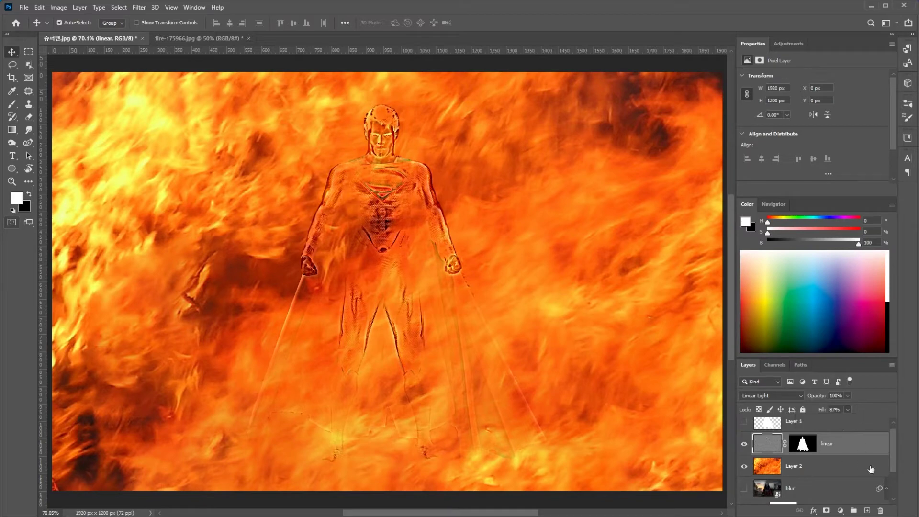
Step: Show Layer 1 and fill its silhouette with pale cream (H 58, S 18, B 96)
{"action": "left_click", "coordinate": [803, 432]}
{"action": "left_click", "coordinate": [861, 413]}
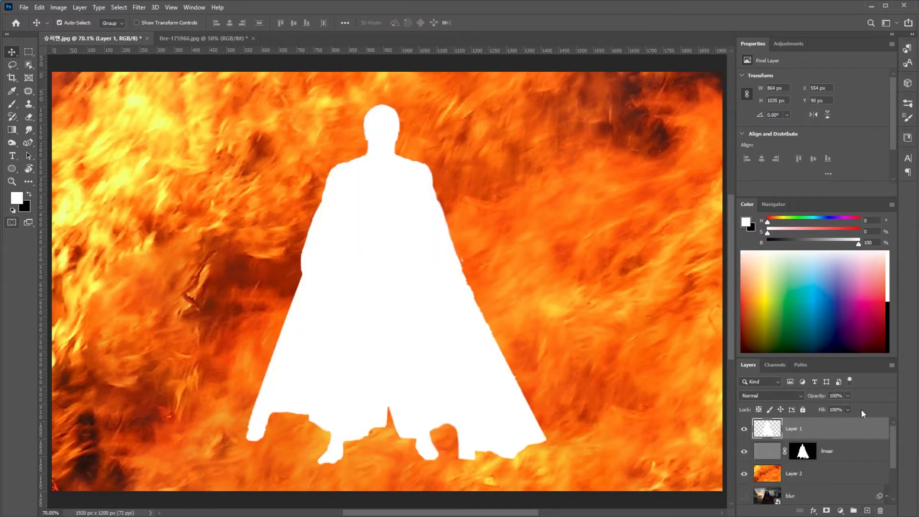
{"action": "left_click", "coordinate": [19, 204]}
{"action": "left_click", "coordinate": [712, 200]}
{"action": "left_click", "coordinate": [832, 299]}
{"action": "key", "text": "Return"}
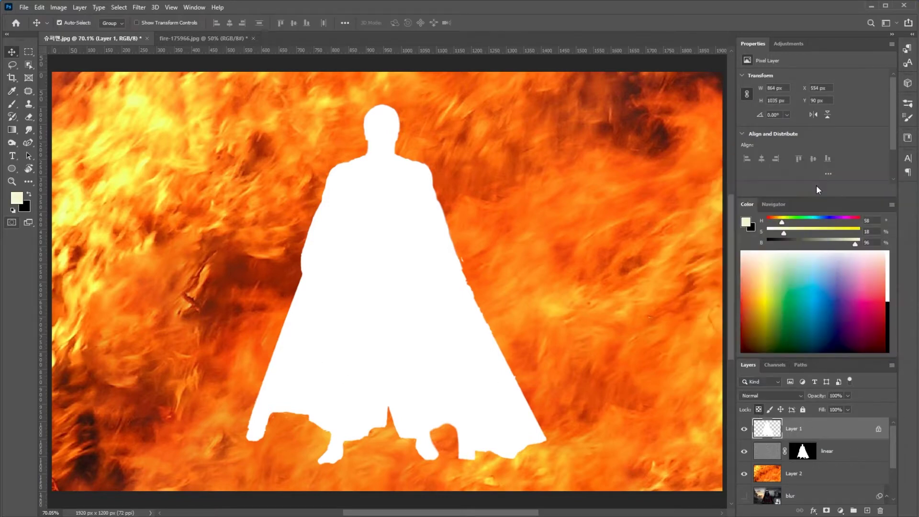
{"action": "key", "text": "alt+BackSpace"}
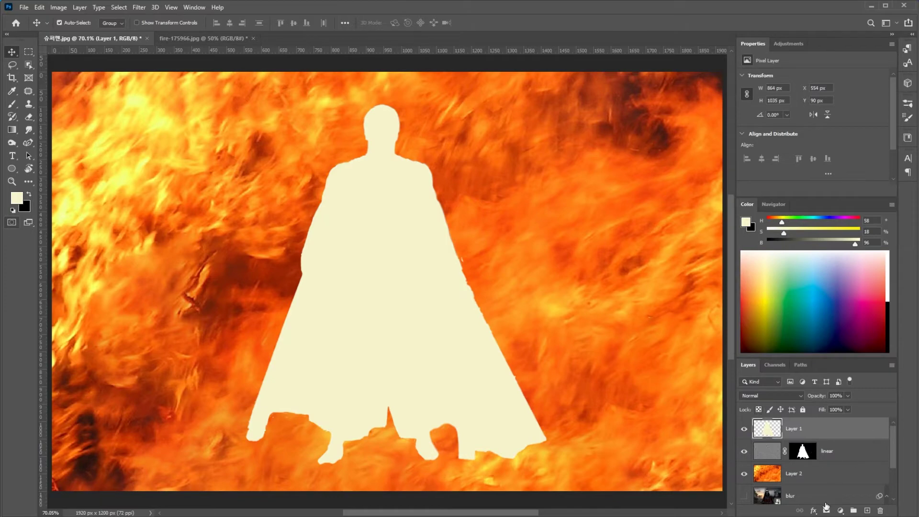
Step: Add an Outer Glow to Layer 1 and set the glow colour to pale cream
{"action": "left_click", "coordinate": [813, 510]}
{"action": "left_click", "coordinate": [833, 415]}
{"action": "left_click", "coordinate": [550, 360]}
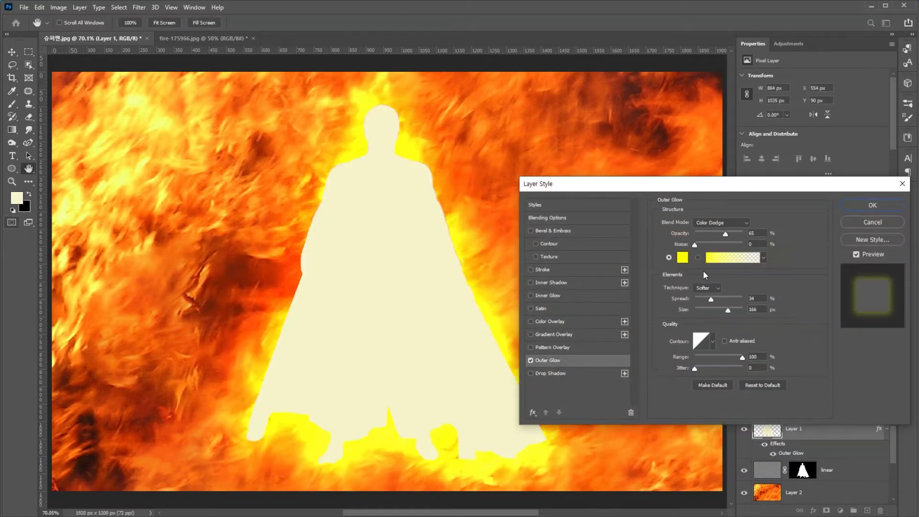
{"action": "left_click", "coordinate": [682, 258]}
{"action": "left_click", "coordinate": [715, 198]}
{"action": "key", "text": "Return"}
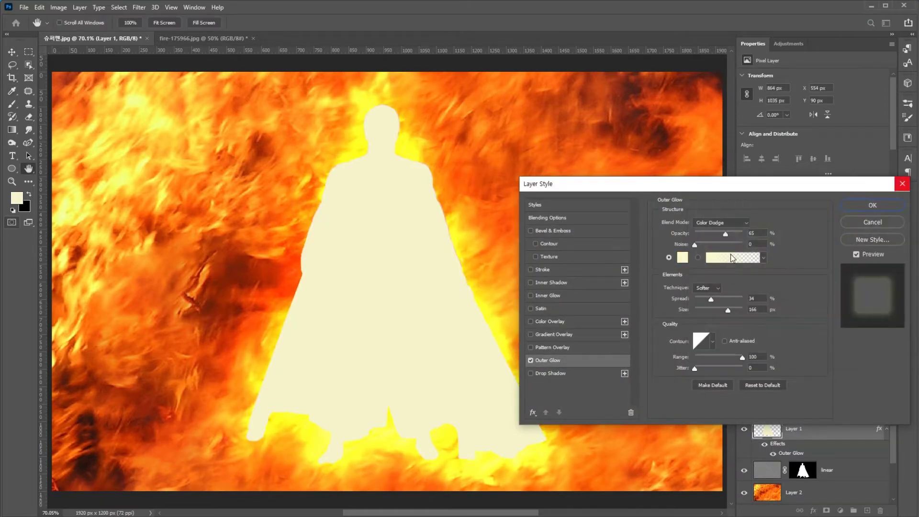
Step: Set Layer 1's Outer Glow to 100% opacity, 5% spread and 150 px size
{"action": "left_click_drag", "start_coordinate": [726, 235], "coordinate": [764, 294]}
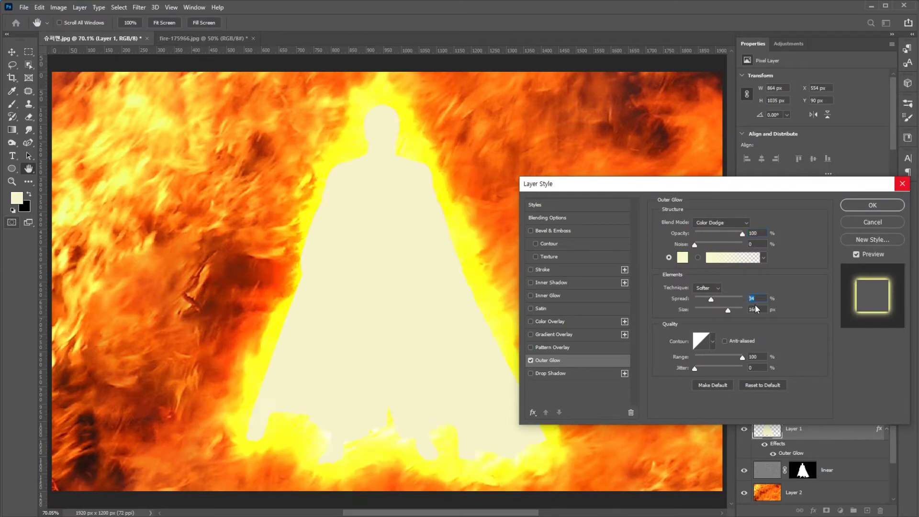
{"action": "type", "text": "5"}
{"action": "key", "text": "Tab"}
{"action": "type", "text": "150"}
{"action": "left_click", "coordinate": [854, 206]}
Step: Duplicate Layer 1 and fill the copy's silhouette with white
{"action": "key", "text": "ctrl+j"}
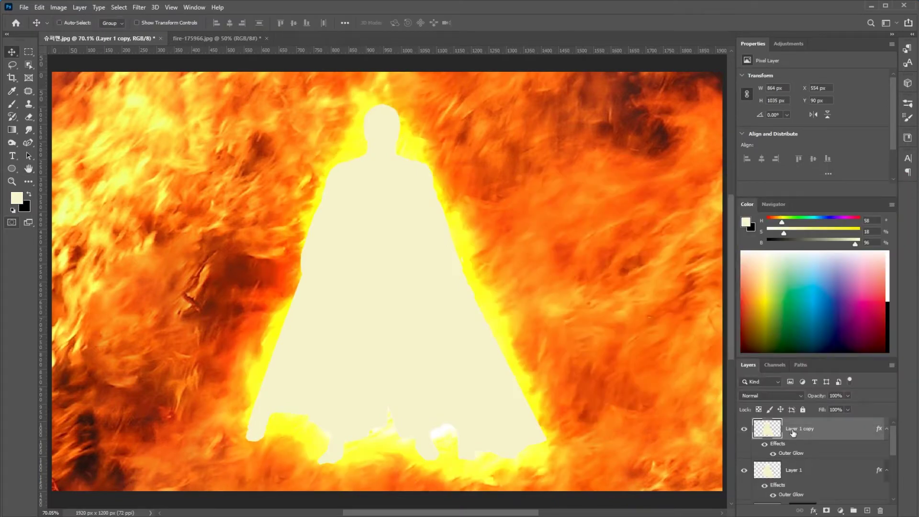
{"action": "key", "text": "d"}
{"action": "key", "text": "x"}
{"action": "key", "text": "alt+BackSpace"}
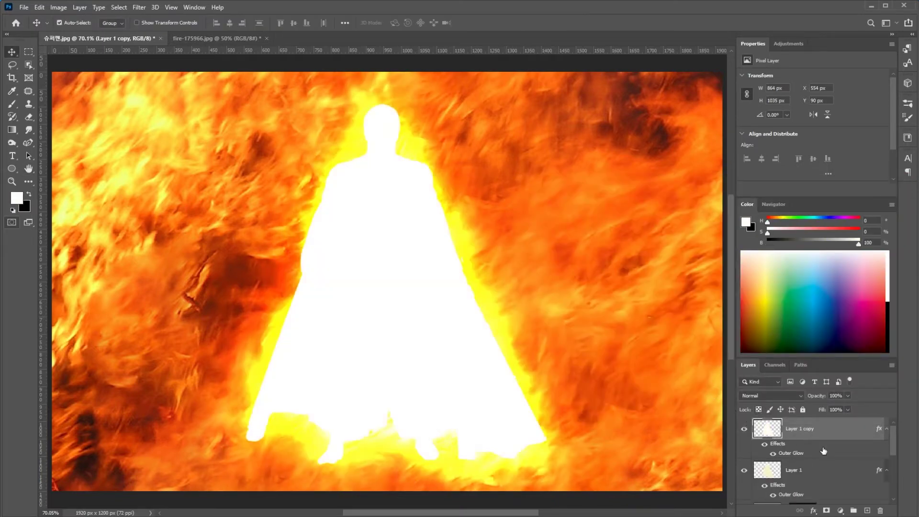
Step: Replace Layer 1 copy's Outer Glow with a white Color Dodge Inner Glow at 20% opacity, 5% choke and 15 px size
{"action": "double_click", "coordinate": [823, 451]}
{"action": "left_click", "coordinate": [531, 361]}
{"action": "left_click", "coordinate": [546, 295]}
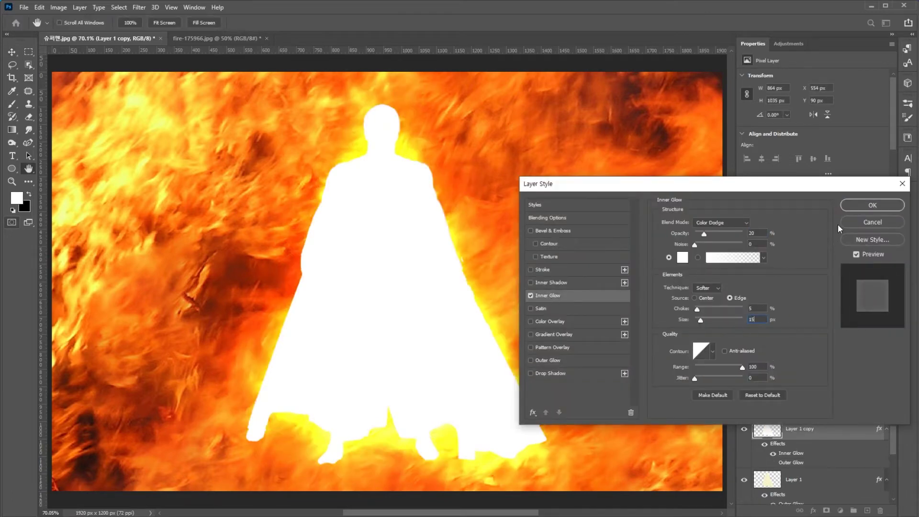
{"action": "key", "text": "Return"}
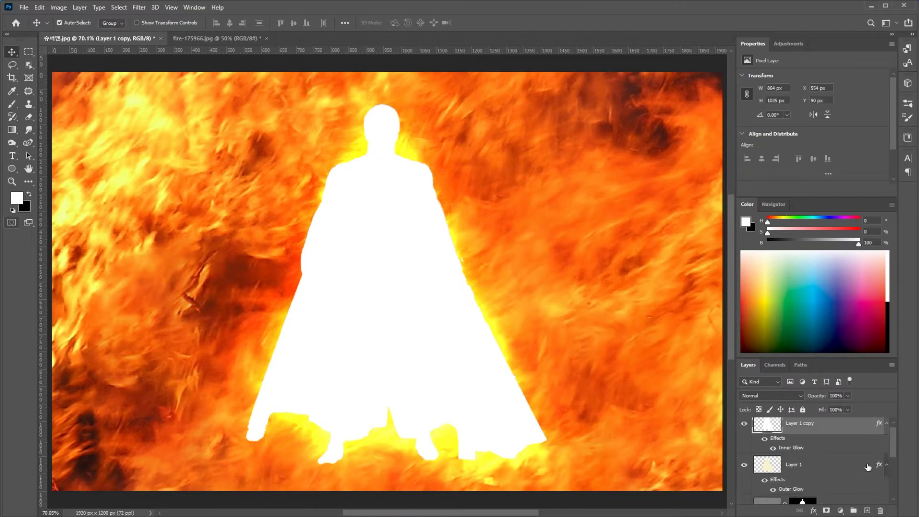
Step: Duplicate Layer 1 again and move the duplicate above Layer 1 copy
{"action": "left_click", "coordinate": [838, 461]}
{"action": "key", "text": "ctrl+j"}
{"action": "key", "text": "ctrl+]"}
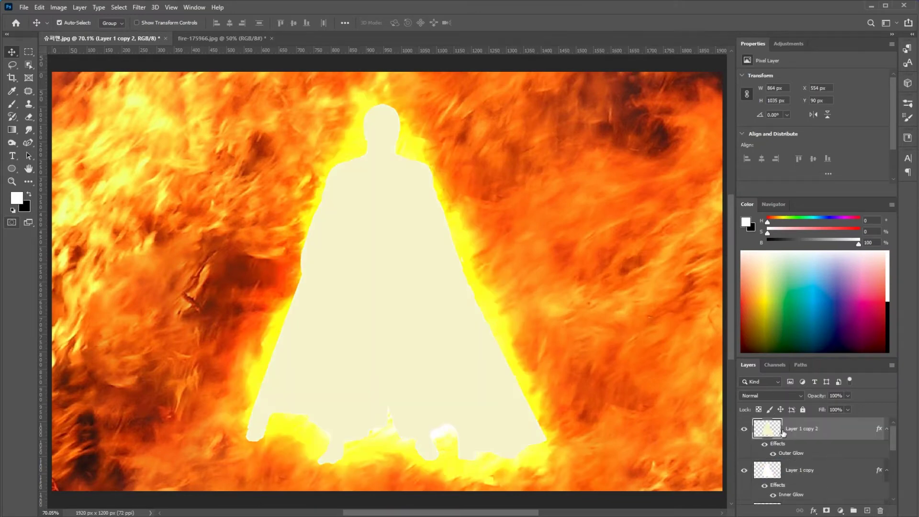
Step: Add a white Color Dodge Inner Glow to Layer 1 copy 2 at 70% opacity, 0% choke and 60 px size
{"action": "double_click", "coordinate": [880, 431]}
{"action": "left_click", "coordinate": [564, 297]}
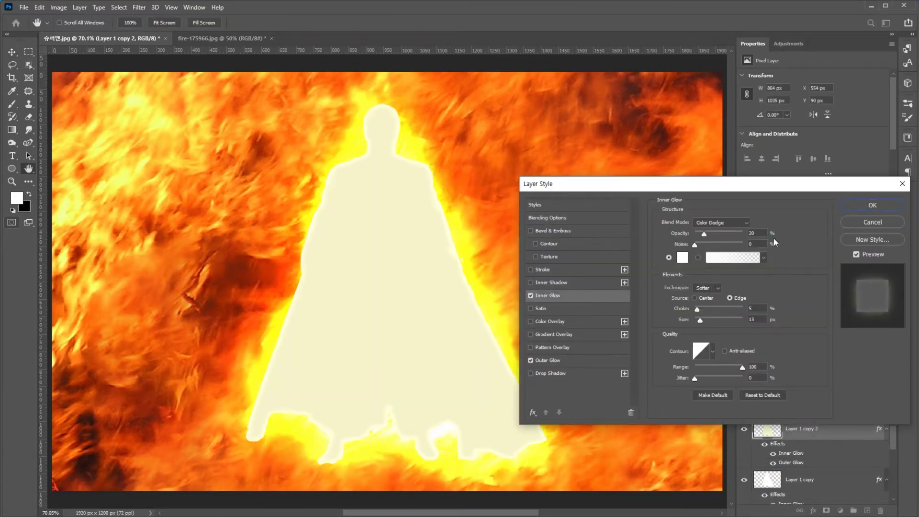
{"action": "type", "text": "60"}
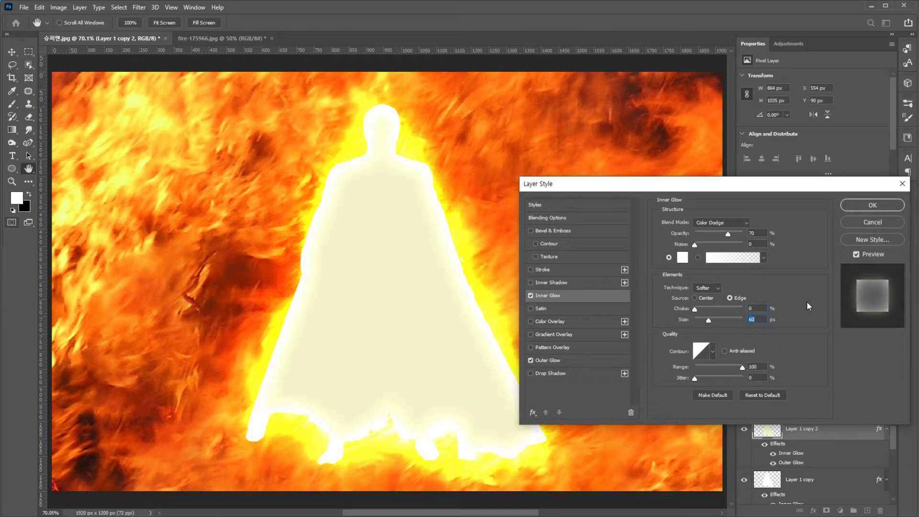
{"action": "left_click", "coordinate": [859, 206]}
Step: Set the fill of Layer 1 copy 2, Layer 1 copy and Layer 1 to 0%, keeping only their glow effects
{"action": "left_click", "coordinate": [846, 409]}
{"action": "left_click_drag", "start_coordinate": [847, 420], "coordinate": [798, 420]}
{"action": "left_click", "coordinate": [821, 479]}
{"action": "left_click", "coordinate": [846, 409]}
{"action": "left_click_drag", "start_coordinate": [892, 437], "coordinate": [892, 452]}
{"action": "left_click", "coordinate": [828, 468]}
{"action": "left_click", "coordinate": [846, 409]}
{"action": "left_click_drag", "start_coordinate": [847, 420], "coordinate": [798, 421]}
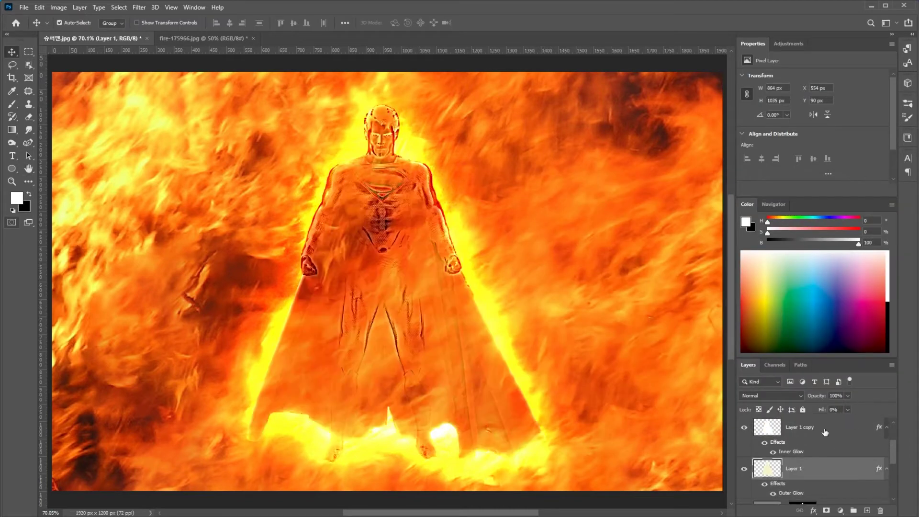
Step: Inspect the linear layer's mask on its own and return to the normal composite view
{"action": "left_click", "coordinate": [824, 433]}
{"action": "mouse_move", "coordinate": [893, 451]}
{"action": "left_mouse_down"}
{"action": "mouse_move", "coordinate": [893, 486]}
{"action": "mouse_move", "coordinate": [893, 461]}
{"action": "left_mouse_up"}
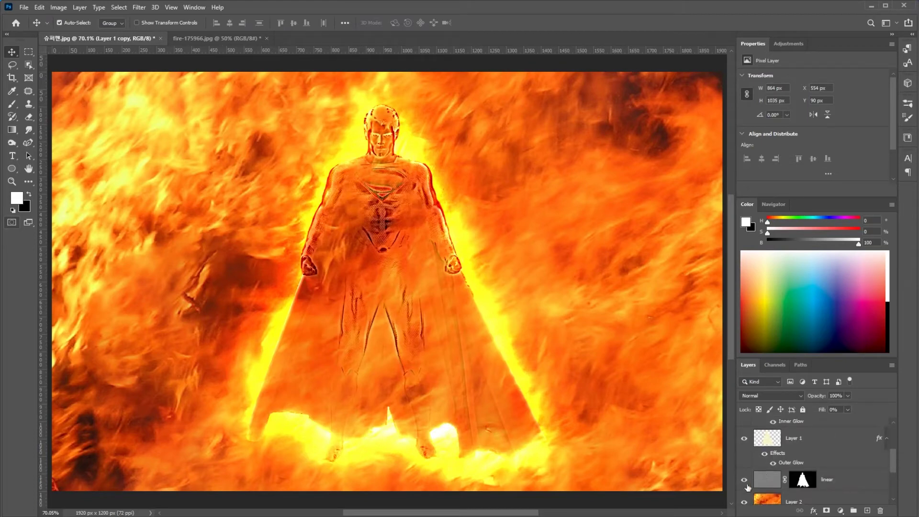
{"action": "left_click", "coordinate": [802, 479], "text": "alt"}
{"action": "key", "text": "b"}
{"action": "key", "text": "x"}
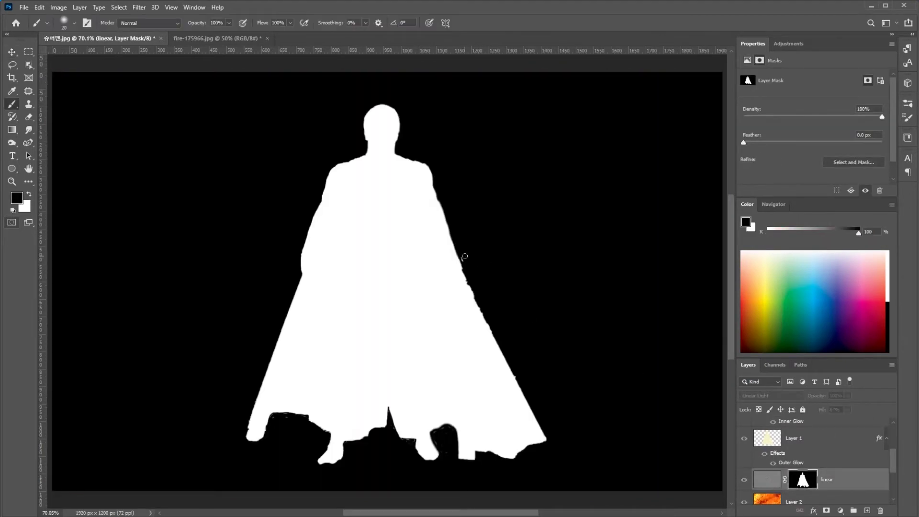
{"action": "left_click", "coordinate": [799, 482], "text": "alt"}
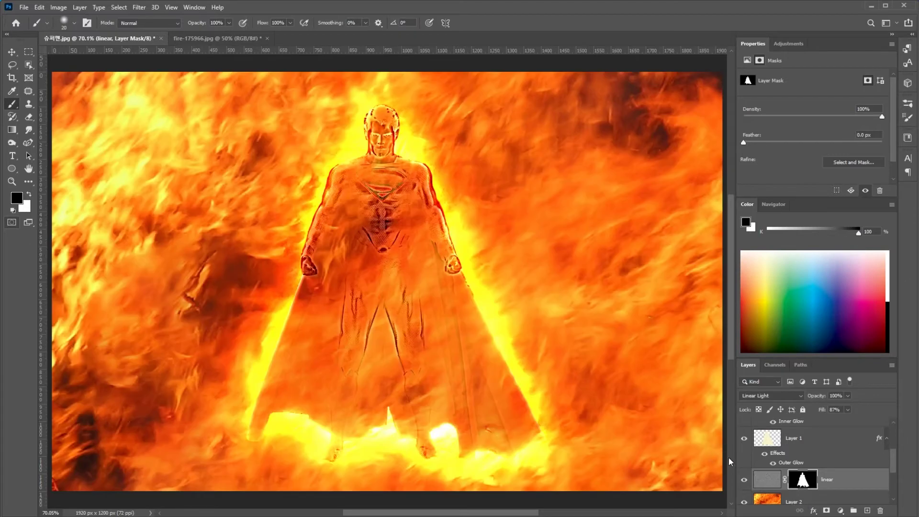
Step: Load the figure selection from the linear layer's mask and add it as a layer mask to Layer 2
{"action": "left_click", "coordinate": [803, 481], "text": "ctrl"}
{"action": "scroll", "coordinate": [831, 480], "scroll_direction": "down", "scroll_amount": 3}
{"action": "left_click", "coordinate": [831, 449]}
{"action": "left_click", "coordinate": [826, 510]}
{"action": "key", "text": "v"}
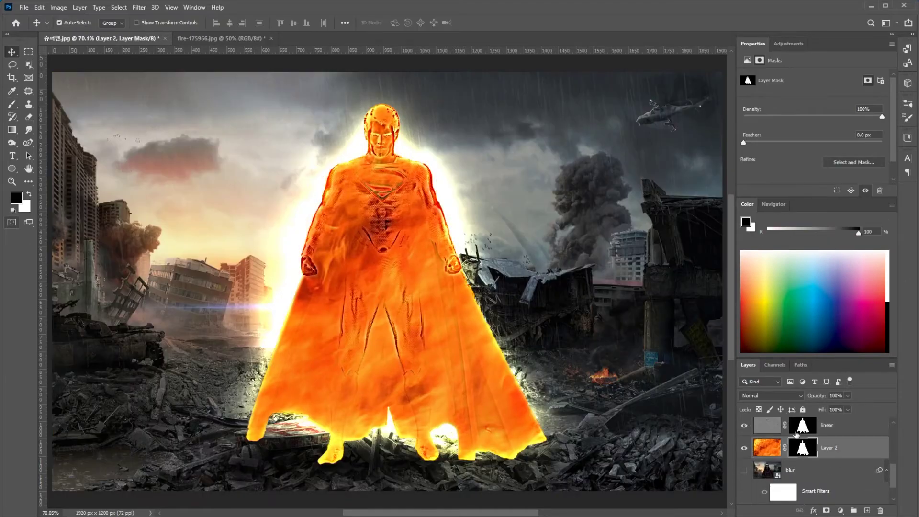
Step: Enlarge the layer list and display Layer 2's mask alone on the canvas
{"action": "mouse_move", "coordinate": [893, 476]}
{"action": "left_mouse_down"}
{"action": "mouse_move", "coordinate": [893, 452]}
{"action": "mouse_move", "coordinate": [893, 471]}
{"action": "left_mouse_up"}
{"action": "left_click", "coordinate": [832, 472], "text": "ctrl"}
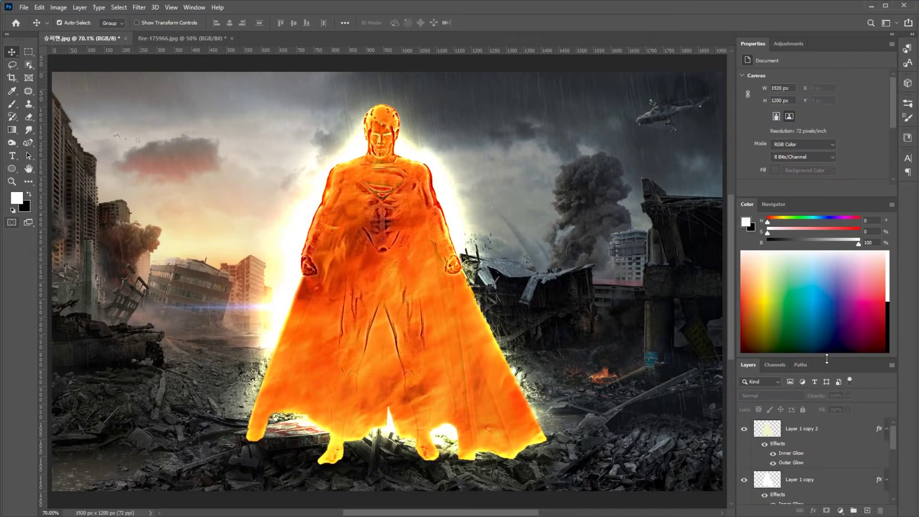
{"action": "left_click_drag", "start_coordinate": [826, 357], "coordinate": [826, 228]}
{"action": "scroll", "coordinate": [890, 380], "scroll_direction": "down", "scroll_amount": 1}
{"action": "left_click", "coordinate": [802, 417], "text": "alt"}
{"action": "key", "text": "b"}
{"action": "key", "text": "x"}
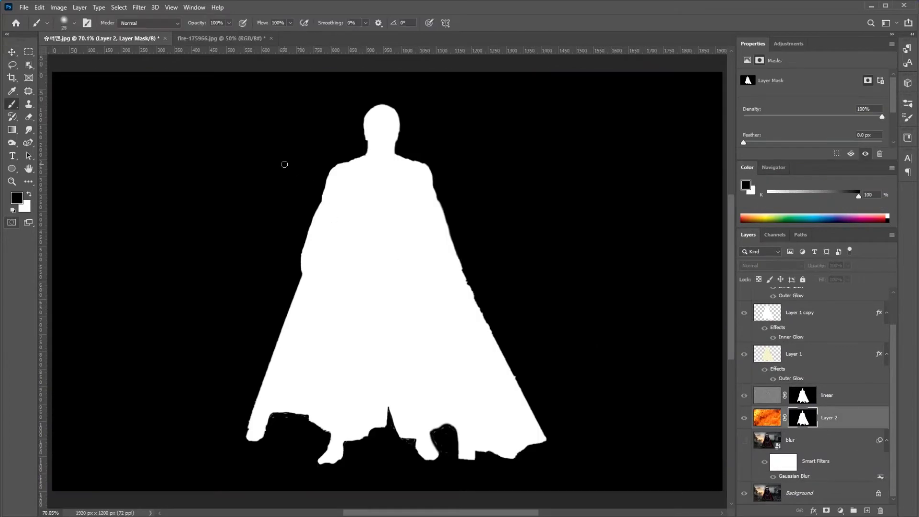
Step: Smudge flame-like tips out of the head and left shoulder on Layer 2's mask, raising the Smudge tool strength to 55%
{"action": "key", "text": "r"}
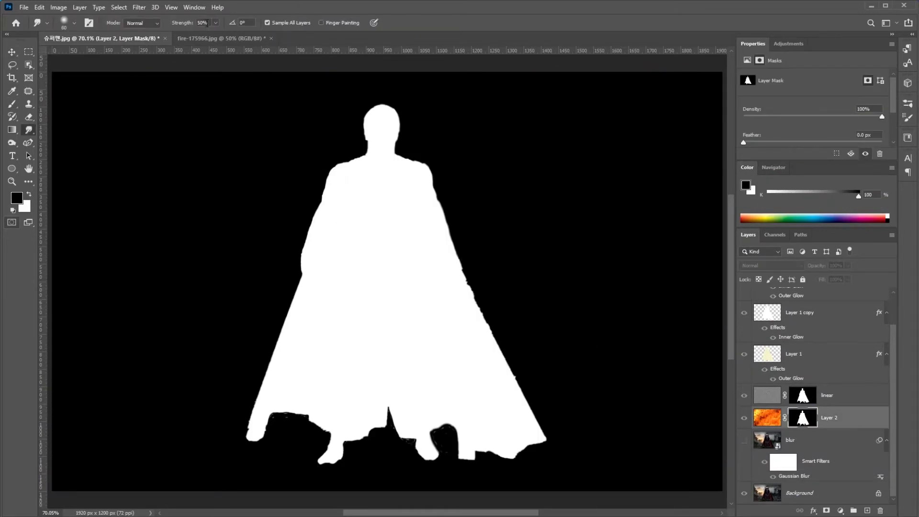
{"action": "left_click_drag", "start_coordinate": [369, 127], "coordinate": [358, 110]}
{"action": "left_click_drag", "start_coordinate": [184, 23], "coordinate": [205, 40]}
{"action": "left_click_drag", "start_coordinate": [375, 112], "coordinate": [371, 100]}
{"action": "left_click_drag", "start_coordinate": [385, 110], "coordinate": [401, 105]}
{"action": "left_click_drag", "start_coordinate": [394, 119], "coordinate": [409, 115]}
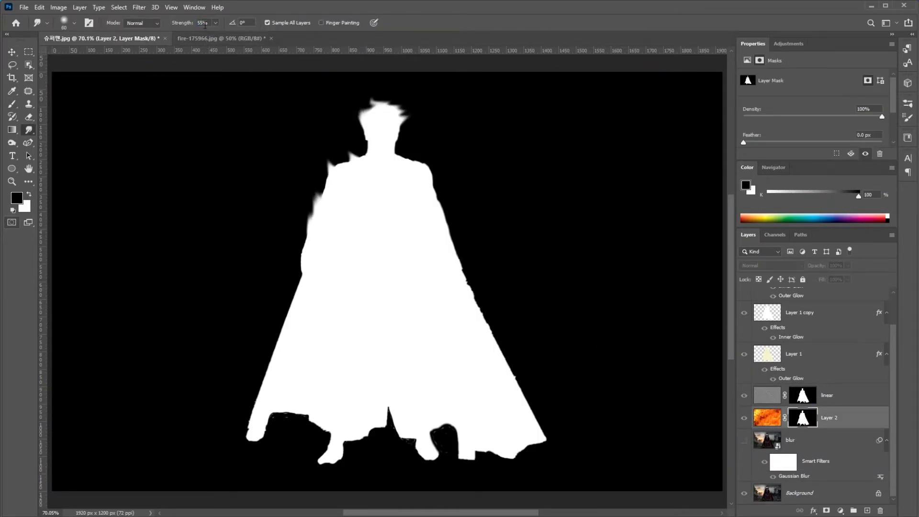
Step: Smudge flame spikes outward along both sides of the mask silhouette with the strength raised to 65%
{"action": "left_click_drag", "start_coordinate": [205, 26], "coordinate": [210, 26]}
{"action": "left_click_drag", "start_coordinate": [306, 243], "coordinate": [296, 233]}
{"action": "mouse_move", "coordinate": [288, 319]}
{"action": "left_mouse_down"}
{"action": "mouse_move", "coordinate": [279, 299]}
{"action": "mouse_move", "coordinate": [259, 316]}
{"action": "left_mouse_up"}
{"action": "left_click_drag", "start_coordinate": [301, 274], "coordinate": [282, 257]}
{"action": "left_click_drag", "start_coordinate": [290, 295], "coordinate": [274, 278]}
{"action": "left_click_drag", "start_coordinate": [252, 399], "coordinate": [239, 389]}
{"action": "mouse_move", "coordinate": [248, 428]}
{"action": "left_mouse_down"}
{"action": "mouse_move", "coordinate": [233, 420]}
{"action": "mouse_move", "coordinate": [317, 213]}
{"action": "mouse_move", "coordinate": [371, 158]}
{"action": "mouse_move", "coordinate": [393, 160]}
{"action": "mouse_move", "coordinate": [498, 361]}
{"action": "mouse_move", "coordinate": [516, 365]}
{"action": "mouse_move", "coordinate": [523, 410]}
{"action": "mouse_move", "coordinate": [527, 328]}
{"action": "left_mouse_up"}
Step: Smudge the spikes along the right shoulder and left cape edge of the mask into wavier flame shapes
{"action": "key", "text": "bracketright"}
{"action": "key", "text": "bracketright"}
{"action": "key", "text": "bracketright"}
{"action": "key", "text": "bracketright"}
{"action": "key", "text": "bracketright"}
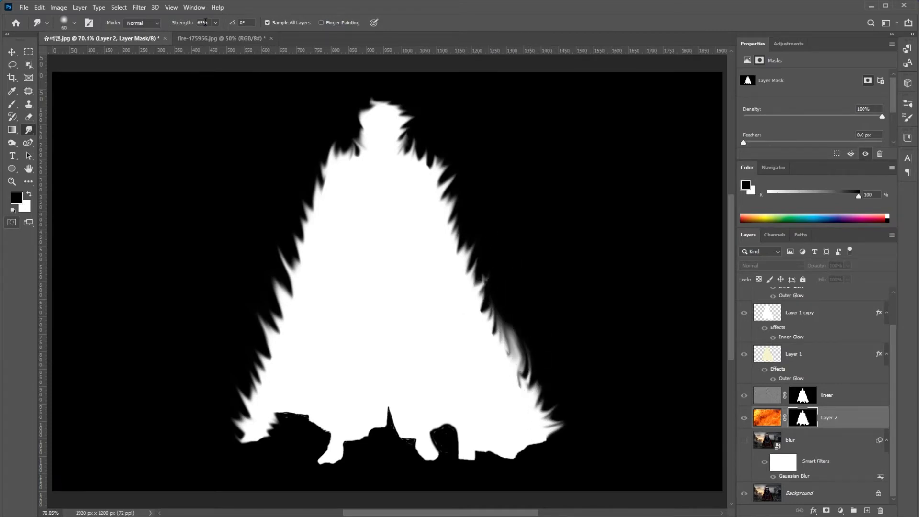
{"action": "mouse_move", "coordinate": [454, 201]}
{"action": "left_mouse_down"}
{"action": "mouse_move", "coordinate": [447, 159]}
{"action": "mouse_move", "coordinate": [440, 221]}
{"action": "mouse_move", "coordinate": [454, 191]}
{"action": "left_mouse_up"}
{"action": "mouse_move", "coordinate": [301, 256]}
{"action": "left_mouse_down"}
{"action": "mouse_move", "coordinate": [287, 179]}
{"action": "mouse_move", "coordinate": [292, 302]}
{"action": "mouse_move", "coordinate": [261, 350]}
{"action": "left_mouse_up"}
Step: Pull flame tips upward around the head, shoulders and left arm at 50% smudge strength, and leave the mask view
{"action": "left_click", "coordinate": [182, 24]}
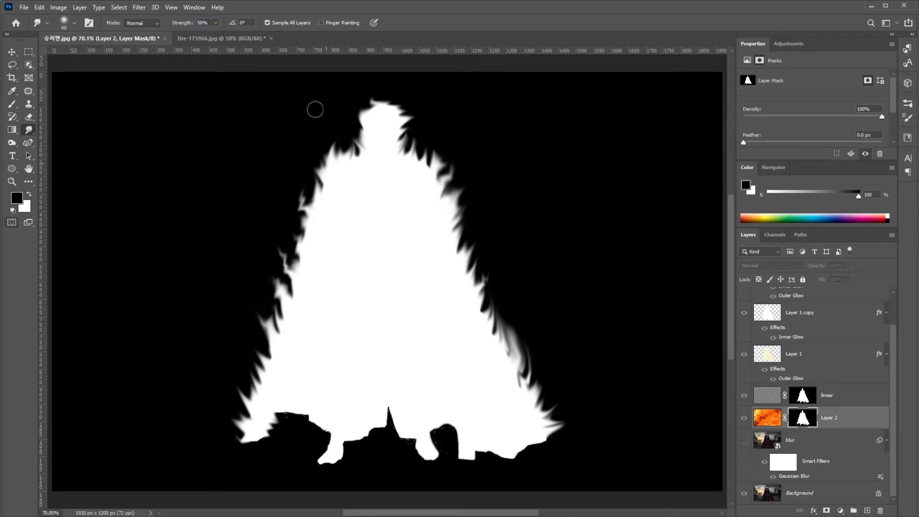
{"action": "left_click_drag", "start_coordinate": [335, 160], "coordinate": [331, 136]}
{"action": "left_click_drag", "start_coordinate": [356, 146], "coordinate": [382, 96]}
{"action": "mouse_move", "coordinate": [402, 128]}
{"action": "left_mouse_down"}
{"action": "mouse_move", "coordinate": [400, 100]}
{"action": "mouse_move", "coordinate": [385, 93]}
{"action": "left_mouse_up"}
{"action": "left_click_drag", "start_coordinate": [444, 194], "coordinate": [430, 151]}
{"action": "left_click_drag", "start_coordinate": [287, 287], "coordinate": [280, 256]}
{"action": "left_click_drag", "start_coordinate": [292, 263], "coordinate": [303, 213]}
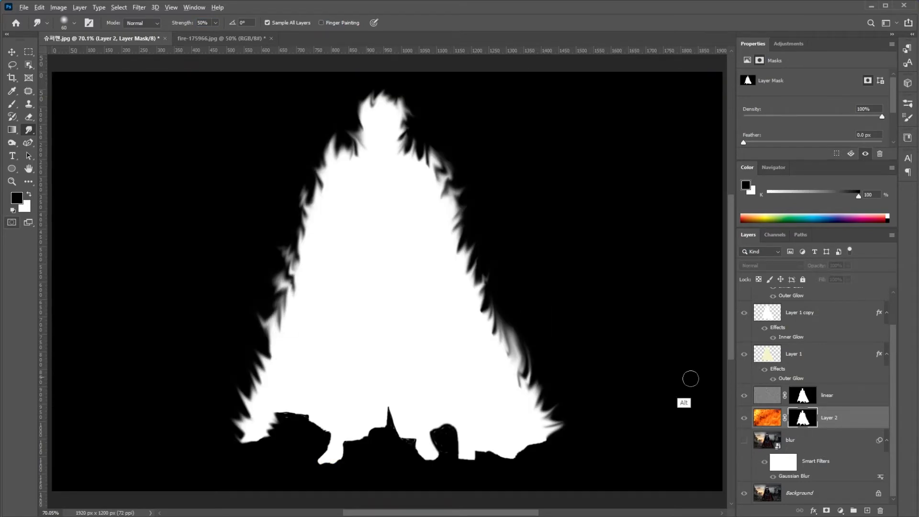
{"action": "left_click", "coordinate": [825, 424], "text": "alt"}
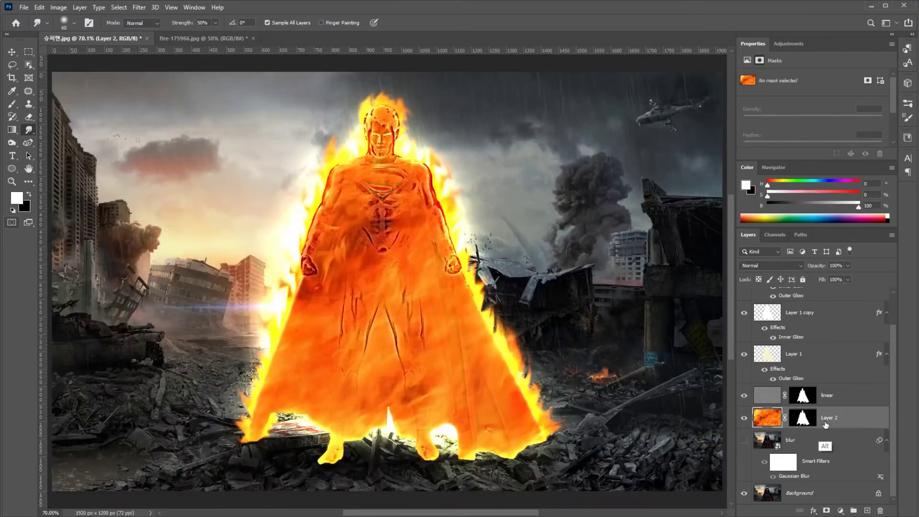
Step: Add a new Color Dodge layer above Layer 2 and copy Layer 2's mask onto it
{"action": "left_click", "coordinate": [867, 510]}
{"action": "left_click", "coordinate": [770, 265]}
{"action": "left_click", "coordinate": [760, 357]}
{"action": "left_click_drag", "start_coordinate": [803, 440], "coordinate": [802, 417]}
Step: Set the foreground to pale yellow (H 60, S 16, B 100) and brush highlights over the head and left side at 35% opacity
{"action": "key", "text": "b"}
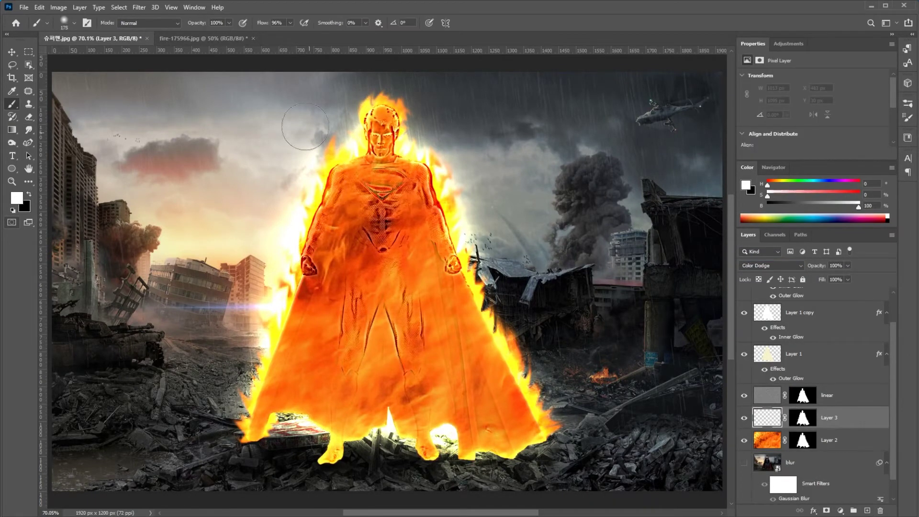
{"action": "left_click", "coordinate": [17, 197]}
{"action": "left_click_drag", "start_coordinate": [875, 334], "coordinate": [853, 343]}
{"action": "type", "text": "215"}
{"action": "key", "text": "Return"}
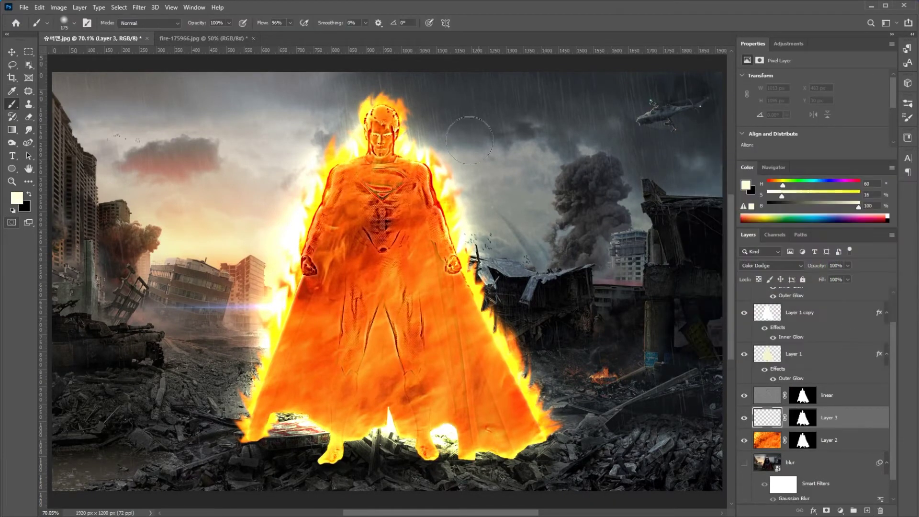
{"action": "left_click_drag", "start_coordinate": [366, 109], "coordinate": [297, 283]}
Step: Set Layer 3's fill to 70% and brush more highlights over the head, shoulders and arms at 70% brush opacity
{"action": "left_click", "coordinate": [847, 279]}
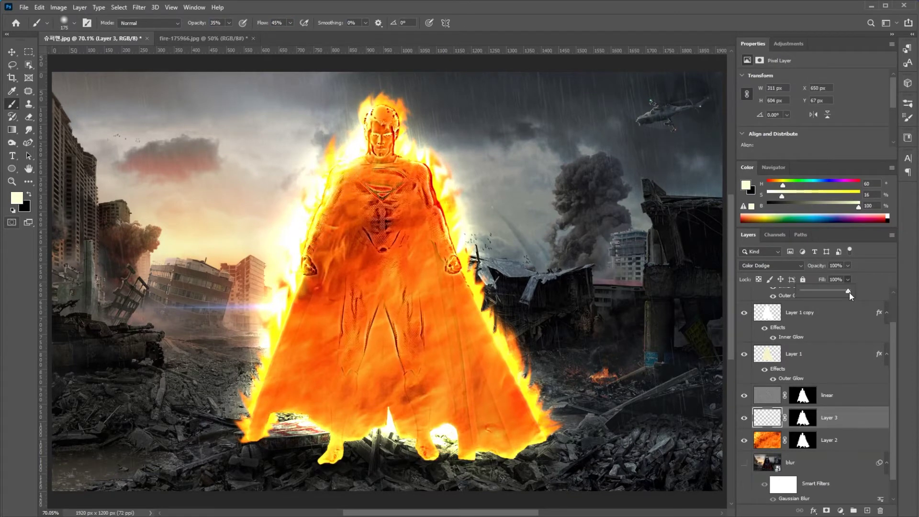
{"action": "mouse_move", "coordinate": [850, 290]}
{"action": "left_mouse_down"}
{"action": "mouse_move", "coordinate": [826, 290]}
{"action": "mouse_move", "coordinate": [858, 291]}
{"action": "left_mouse_up"}
{"action": "key", "text": "7"}
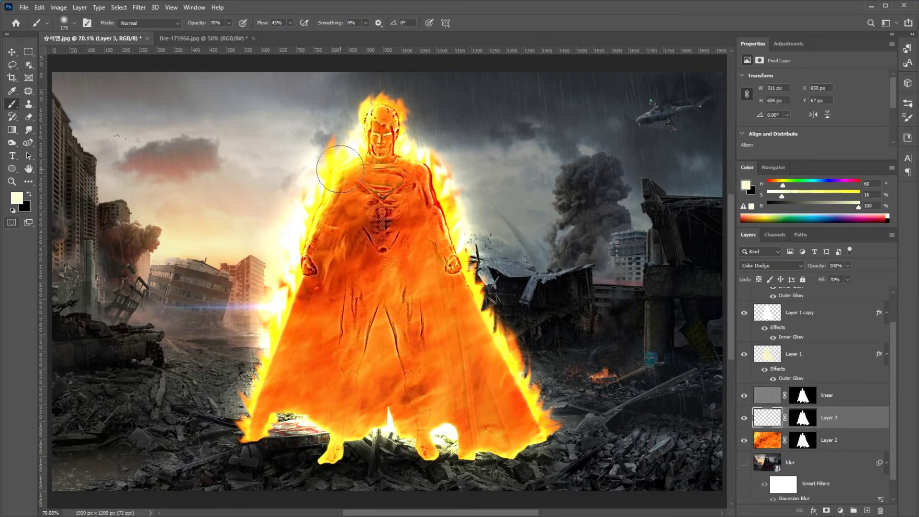
{"action": "mouse_move", "coordinate": [366, 116]}
{"action": "left_mouse_down"}
{"action": "mouse_move", "coordinate": [421, 151]}
{"action": "mouse_move", "coordinate": [459, 270]}
{"action": "left_mouse_up"}
{"action": "left_click_drag", "start_coordinate": [312, 220], "coordinate": [282, 317]}
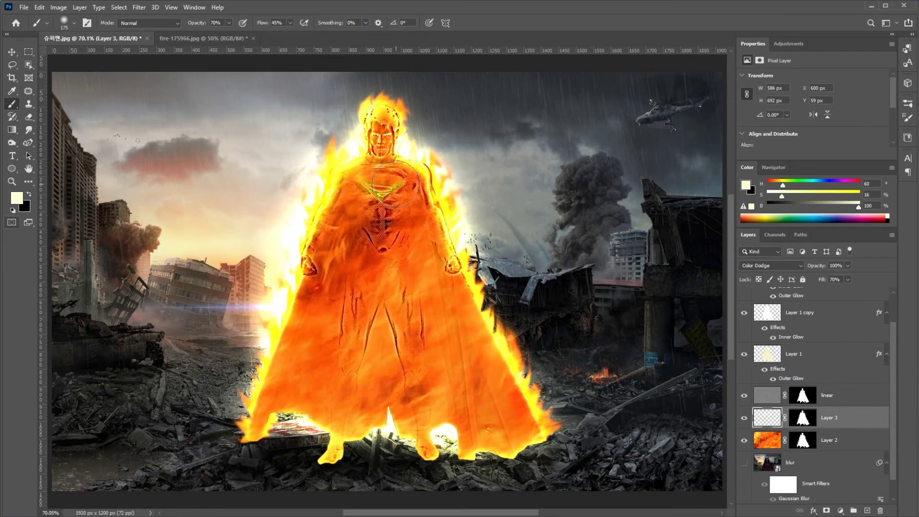
Step: Brush pale yellow highlights over the abdomen and chest emblem on Layer 3, using an 80 px brush for the emblem
{"action": "key", "text": "ctrl+plus"}
{"action": "key", "text": "ctrl+plus"}
{"action": "left_click_drag", "start_coordinate": [492, 171], "coordinate": [496, 326]}
{"action": "left_click", "coordinate": [382, 268]}
{"action": "left_click_drag", "start_coordinate": [382, 215], "coordinate": [378, 301]}
{"action": "key", "text": "bracketleft"}
{"action": "key", "text": "bracketleft"}
{"action": "key", "text": "bracketleft"}
{"action": "key", "text": "bracketleft"}
{"action": "key", "text": "bracketleft"}
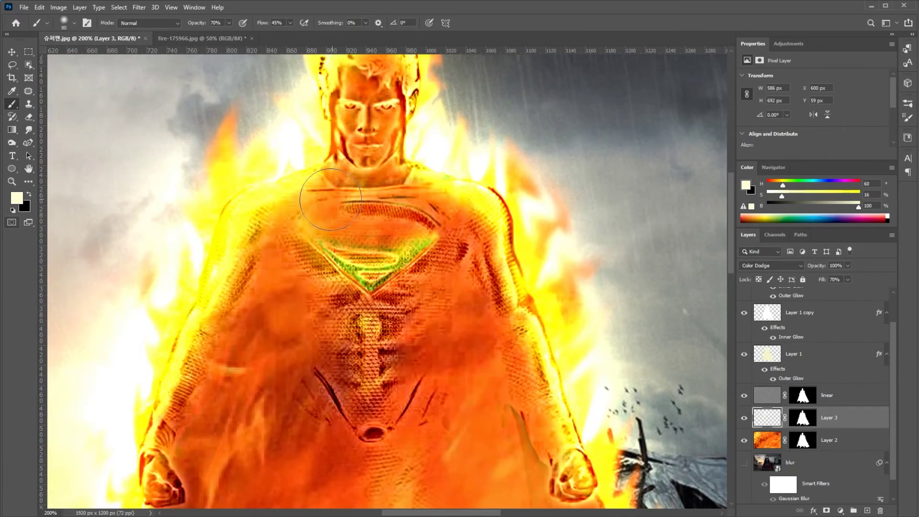
{"action": "left_click_drag", "start_coordinate": [331, 200], "coordinate": [419, 198]}
{"action": "mouse_move", "coordinate": [415, 245]}
{"action": "left_mouse_down"}
{"action": "mouse_move", "coordinate": [334, 241]}
{"action": "mouse_move", "coordinate": [324, 200]}
{"action": "mouse_move", "coordinate": [301, 211]}
{"action": "mouse_move", "coordinate": [330, 220]}
{"action": "mouse_move", "coordinate": [318, 226]}
{"action": "left_mouse_up"}
{"action": "scroll", "coordinate": [335, 201], "scroll_direction": "down", "scroll_amount": 5}
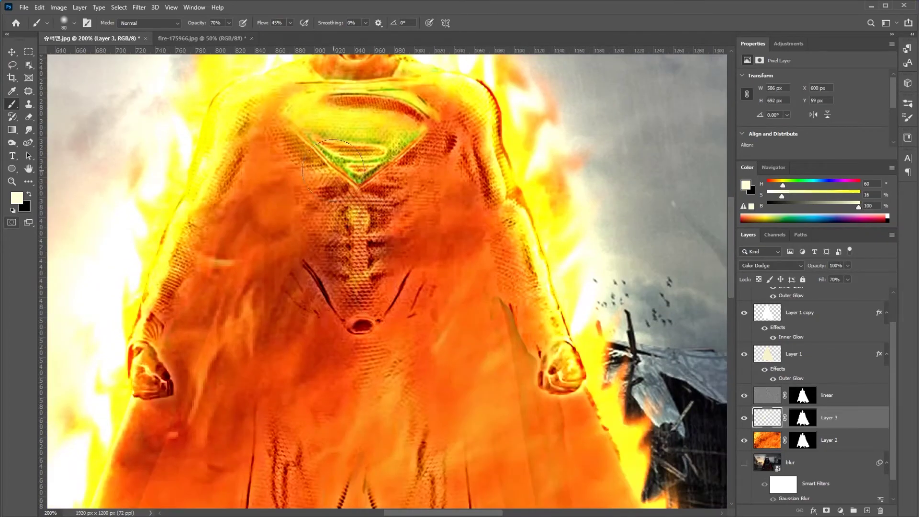
{"action": "left_click_drag", "start_coordinate": [441, 173], "coordinate": [483, 185]}
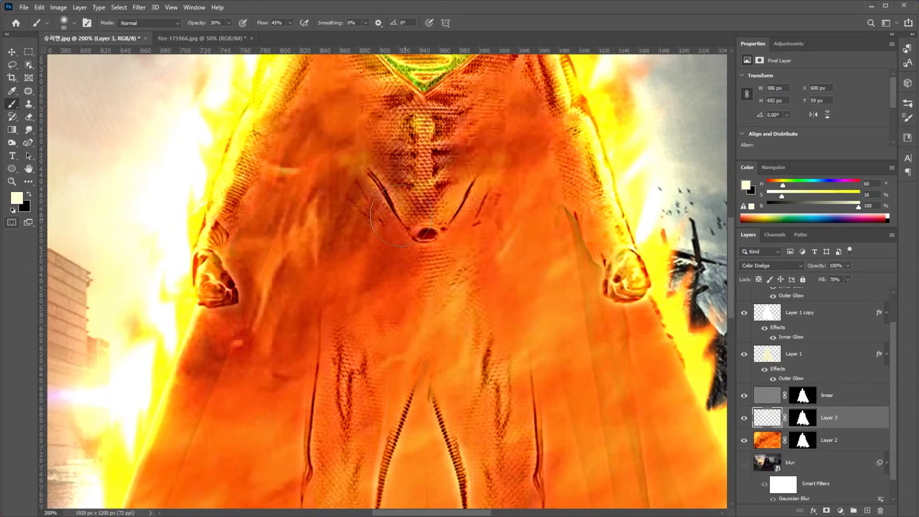
{"action": "scroll", "coordinate": [530, 176], "scroll_direction": "down", "scroll_amount": 2}
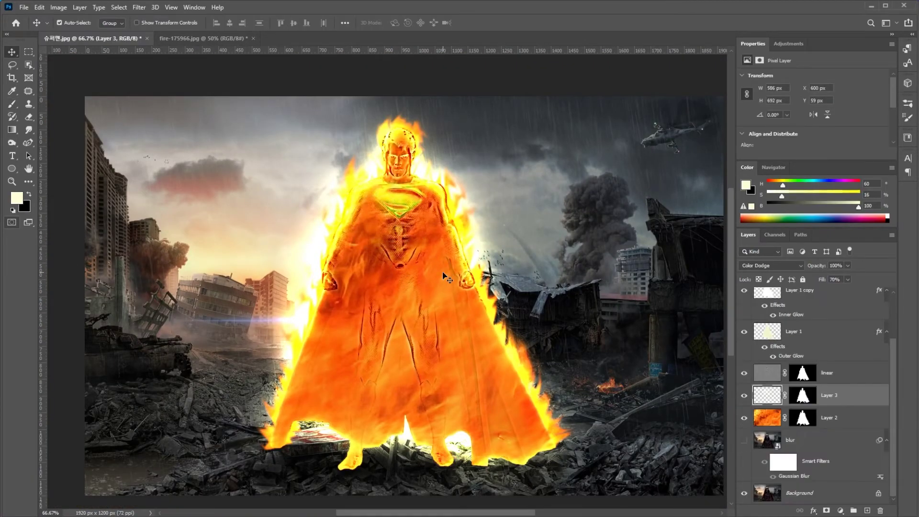
Step: Soften the chest emblem highlight by painting black on Layer 3's mask with a 200 px brush at 30% opacity
{"action": "left_click", "coordinate": [801, 395]}
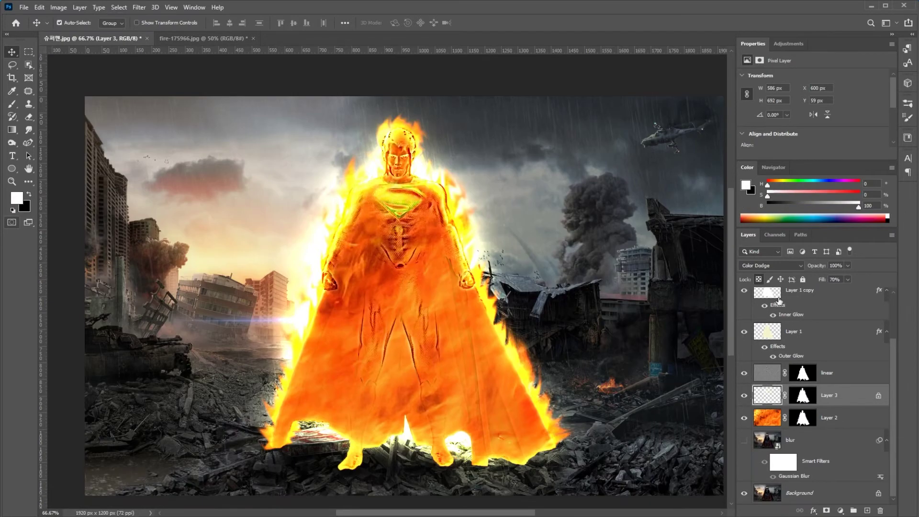
{"action": "key", "text": "b"}
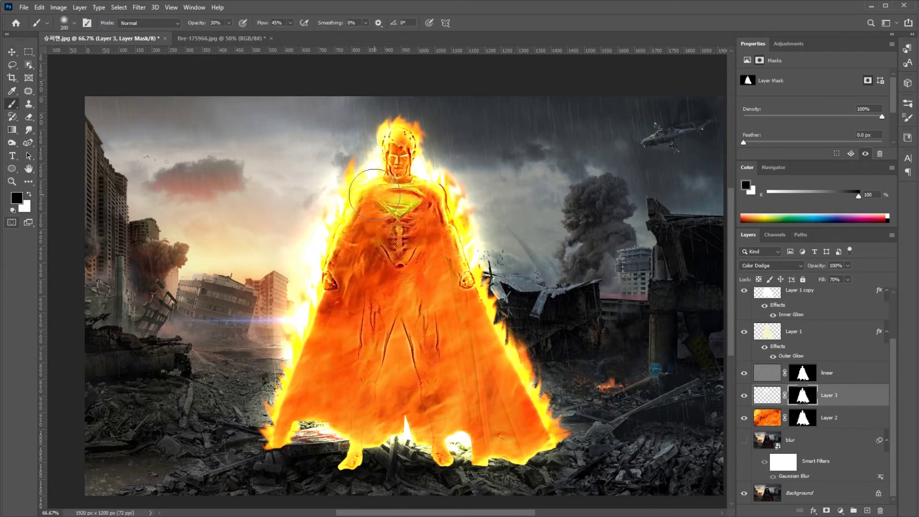
{"action": "key", "text": "x"}
{"action": "key", "text": "x"}
{"action": "key", "text": "x"}
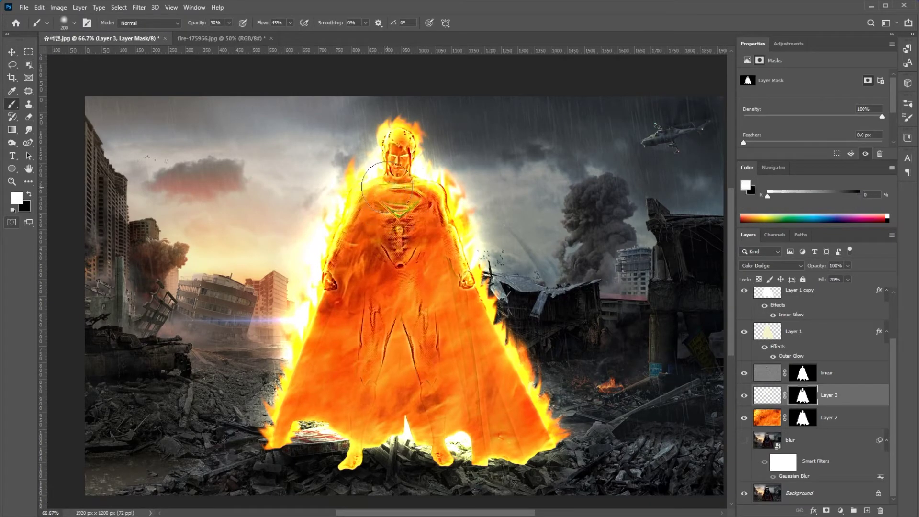
Step: Add a new blank layer between the blur layer and Layer 2
{"action": "key", "text": "v"}
{"action": "left_click", "coordinate": [828, 448]}
{"action": "left_click", "coordinate": [866, 510]}
Step: Try weakening the glow by lowering Layer 1's opacity to 50%
{"action": "left_click", "coordinate": [766, 395]}
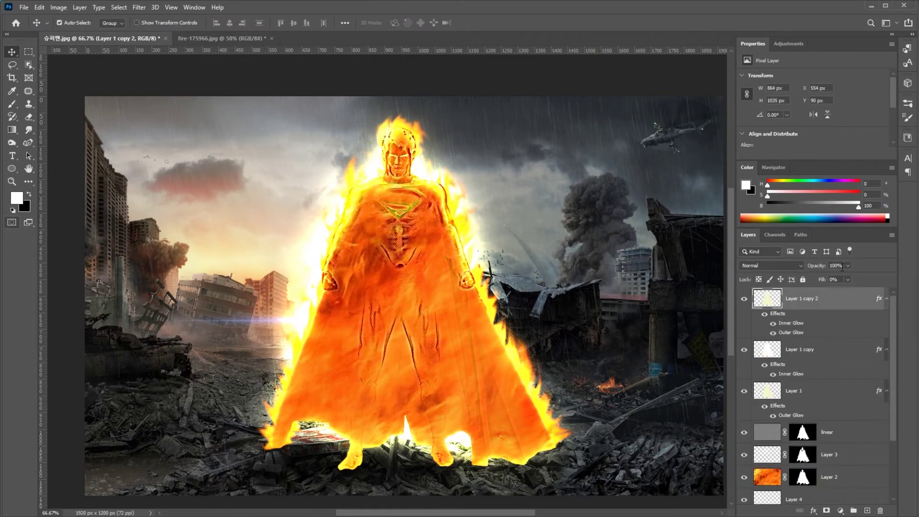
{"action": "type", "text": "72"}
{"action": "key", "text": "Return"}
{"action": "left_click", "coordinate": [812, 389]}
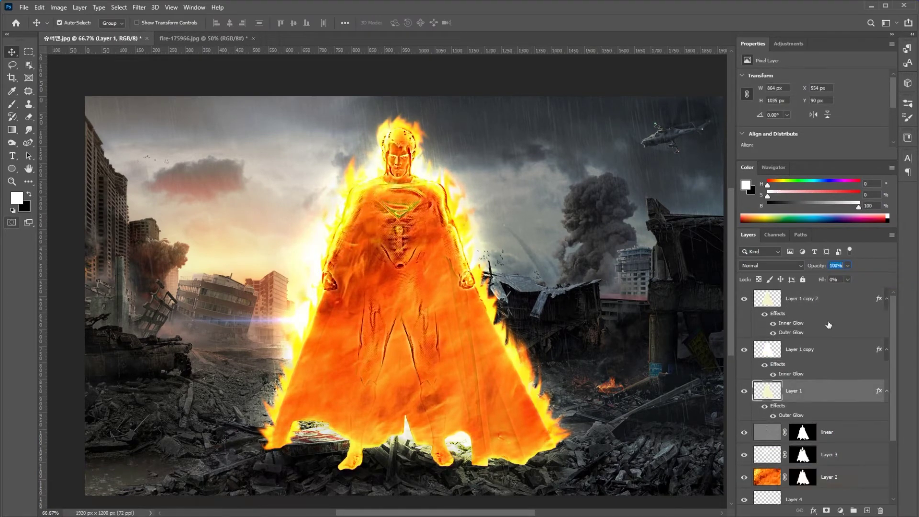
{"action": "scroll", "coordinate": [839, 265], "scroll_direction": "down", "scroll_amount": 5}
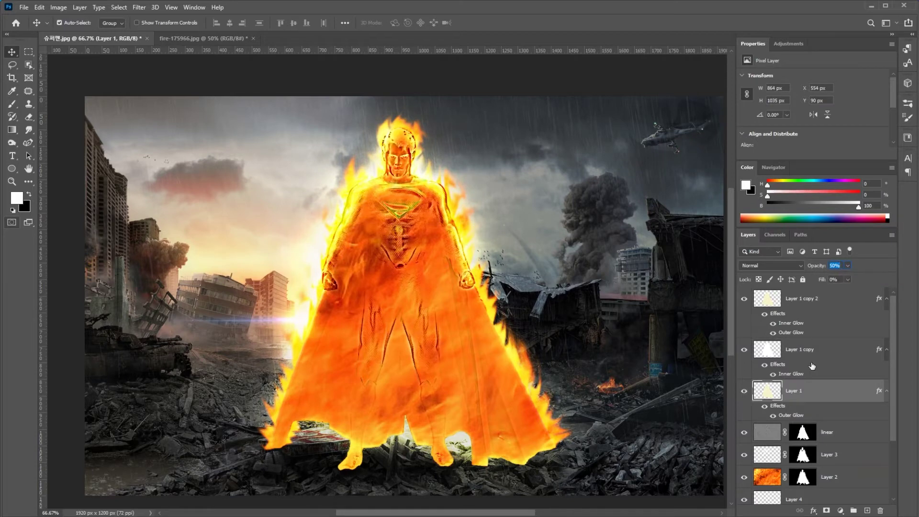
{"action": "scroll", "coordinate": [814, 383], "scroll_direction": "down", "scroll_amount": 2}
{"action": "left_click", "coordinate": [773, 380]}
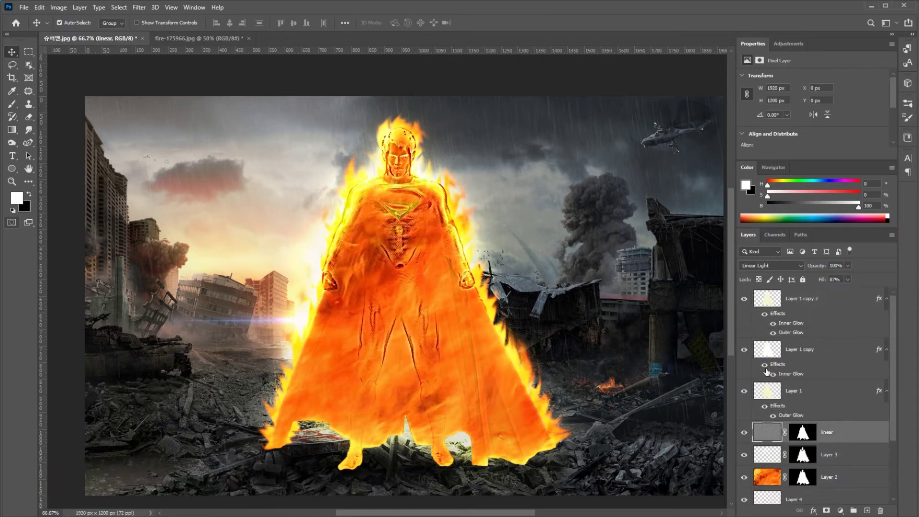
{"action": "left_click", "coordinate": [767, 302]}
{"action": "key", "text": "0"}
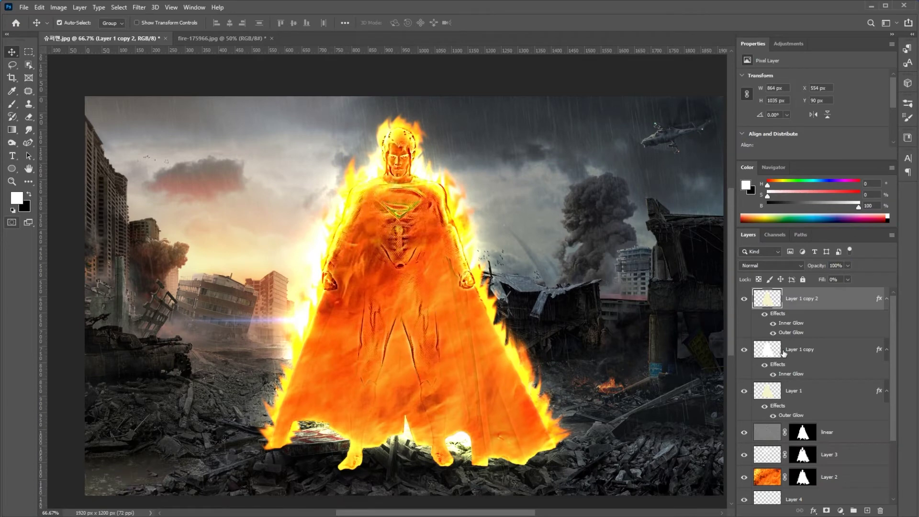
Step: Brush white highlights across the waist and abdomen on Layer 3 with a 200 px brush at 30% opacity and 45% flow
{"action": "key", "text": "Delete"}
{"action": "left_click", "coordinate": [775, 404]}
{"action": "key", "text": "b"}
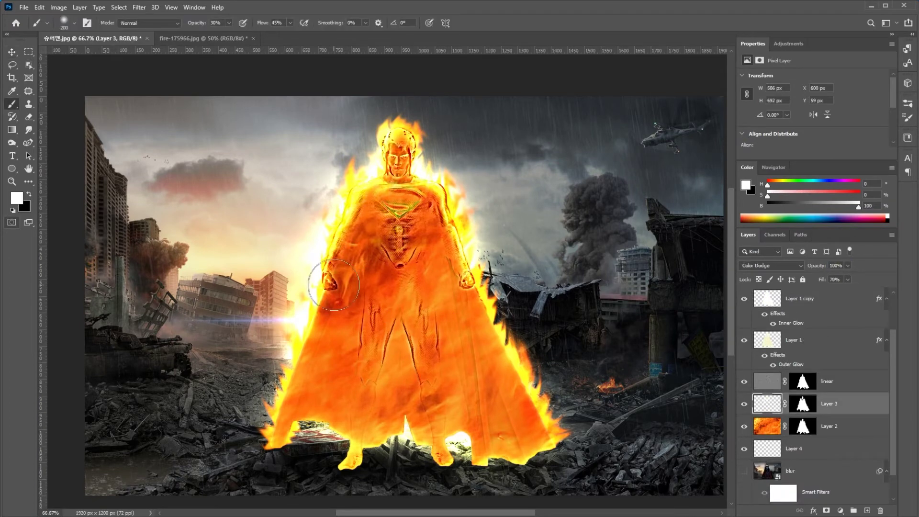
{"action": "left_click_drag", "start_coordinate": [318, 308], "coordinate": [401, 286]}
{"action": "key", "text": "ctrl+z"}
{"action": "left_click_drag", "start_coordinate": [328, 307], "coordinate": [397, 286]}
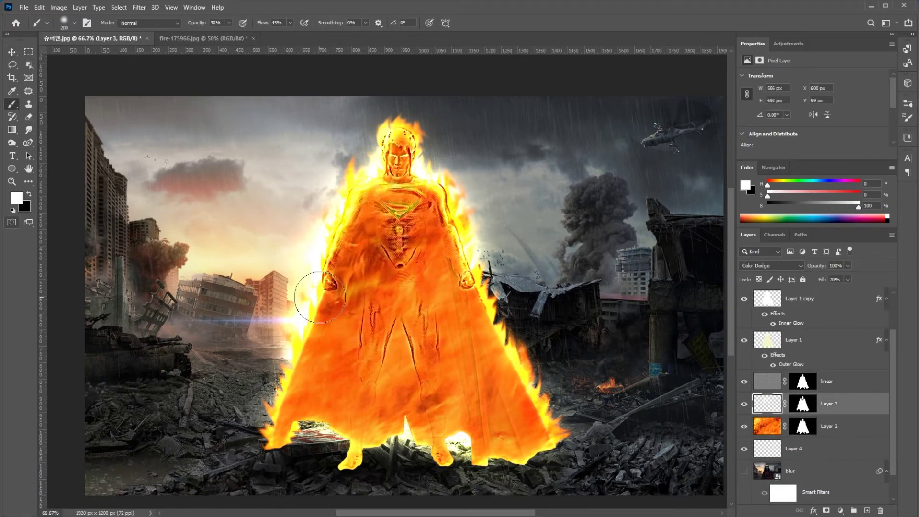
{"action": "left_click_drag", "start_coordinate": [337, 282], "coordinate": [426, 268]}
{"action": "left_click_drag", "start_coordinate": [317, 329], "coordinate": [426, 304]}
{"action": "key", "text": "ctrl+z"}
{"action": "left_click_drag", "start_coordinate": [340, 254], "coordinate": [449, 240]}
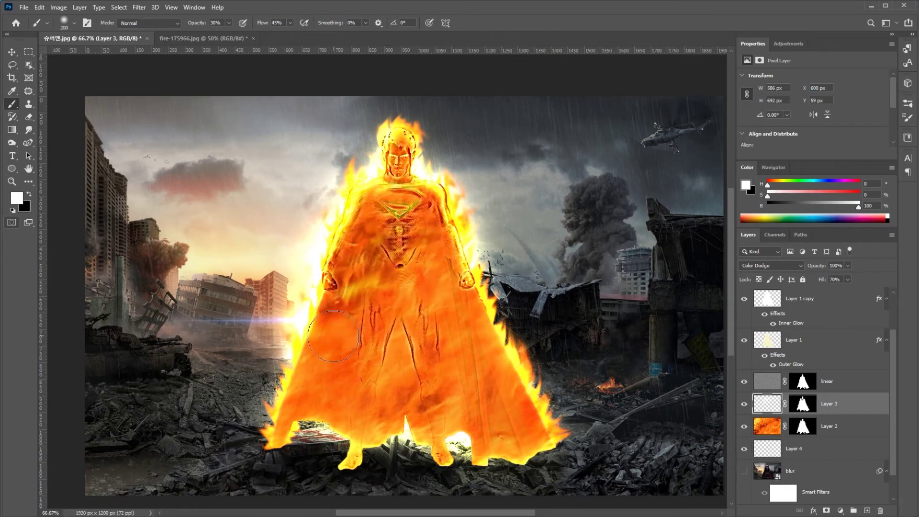
Step: Paint further highlights over the cape and thighs on Layer 3, and touch up the abdomen with a smaller brush at 25% flow
{"action": "mouse_move", "coordinate": [334, 336]}
{"action": "left_mouse_down"}
{"action": "mouse_move", "coordinate": [304, 338]}
{"action": "mouse_move", "coordinate": [352, 358]}
{"action": "left_mouse_up"}
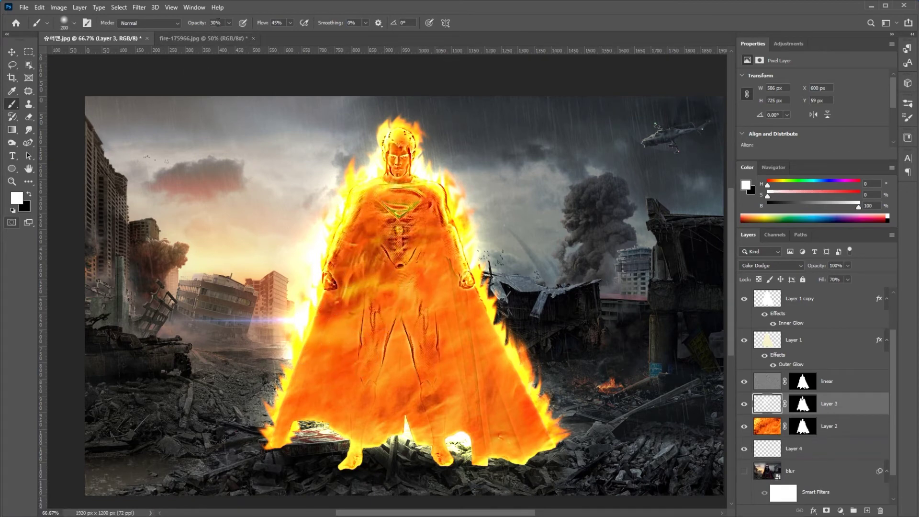
{"action": "mouse_move", "coordinate": [394, 319]}
{"action": "left_mouse_down"}
{"action": "mouse_move", "coordinate": [325, 368]}
{"action": "mouse_move", "coordinate": [429, 329]}
{"action": "left_mouse_up"}
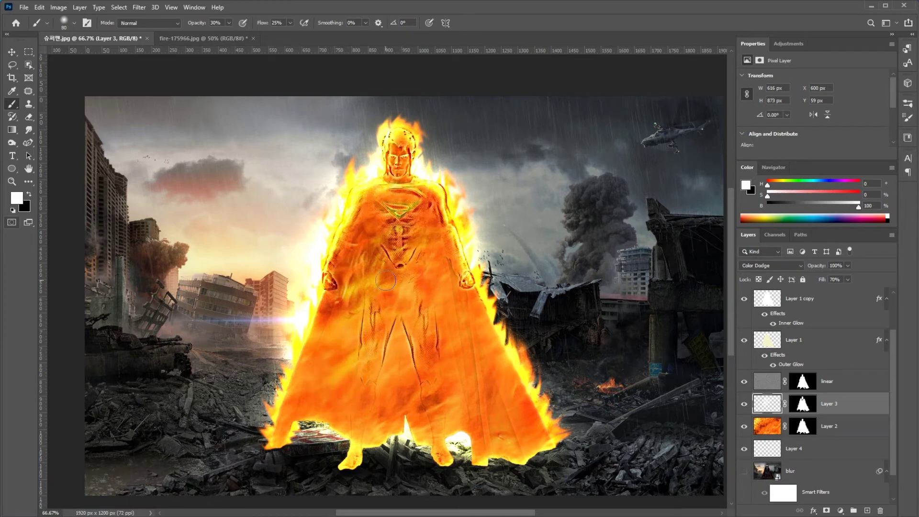
{"action": "mouse_move", "coordinate": [391, 239]}
{"action": "left_mouse_down"}
{"action": "mouse_move", "coordinate": [403, 221]}
{"action": "mouse_move", "coordinate": [424, 224]}
{"action": "left_mouse_up"}
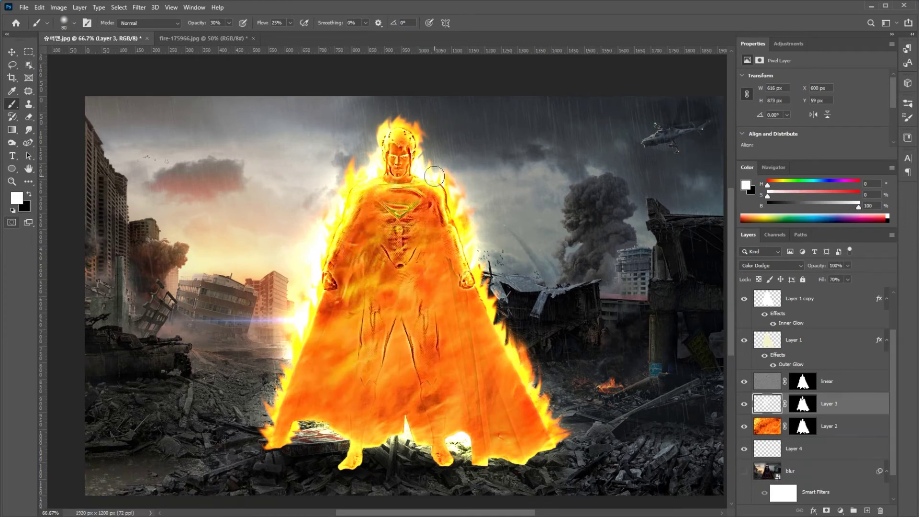
Step: Compare the figure with and without Layer 1 copy 2, and reduce that layer's Inner Glow opacity to 21%
{"action": "left_click", "coordinate": [809, 301]}
{"action": "scroll", "coordinate": [809, 301], "scroll_direction": "up", "scroll_amount": 2}
{"action": "left_click", "coordinate": [765, 302]}
{"action": "left_click", "coordinate": [744, 299]}
{"action": "left_click", "coordinate": [743, 299]}
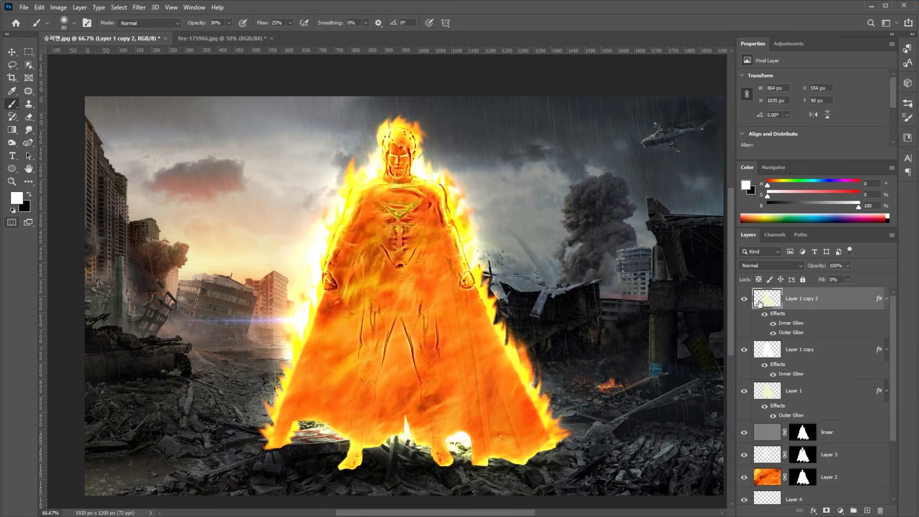
{"action": "double_click", "coordinate": [878, 299]}
{"action": "left_click", "coordinate": [594, 296]}
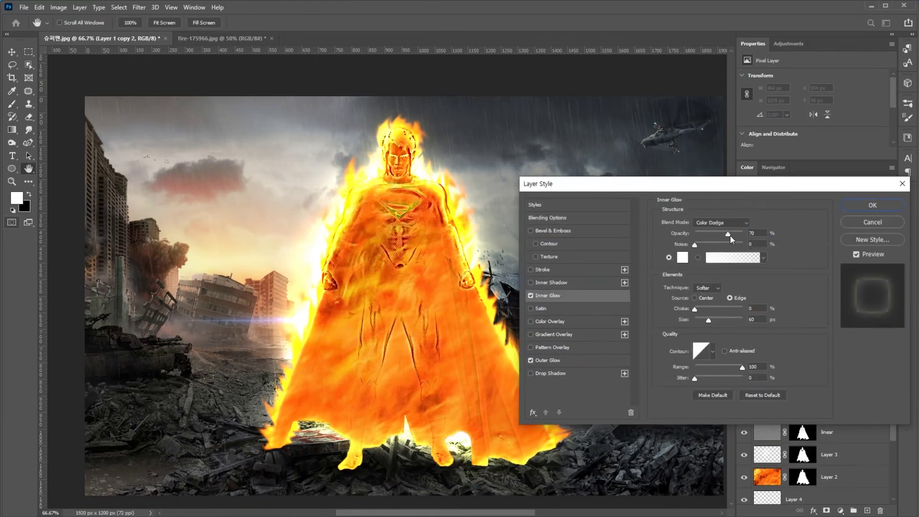
{"action": "left_click_drag", "start_coordinate": [721, 236], "coordinate": [706, 235]}
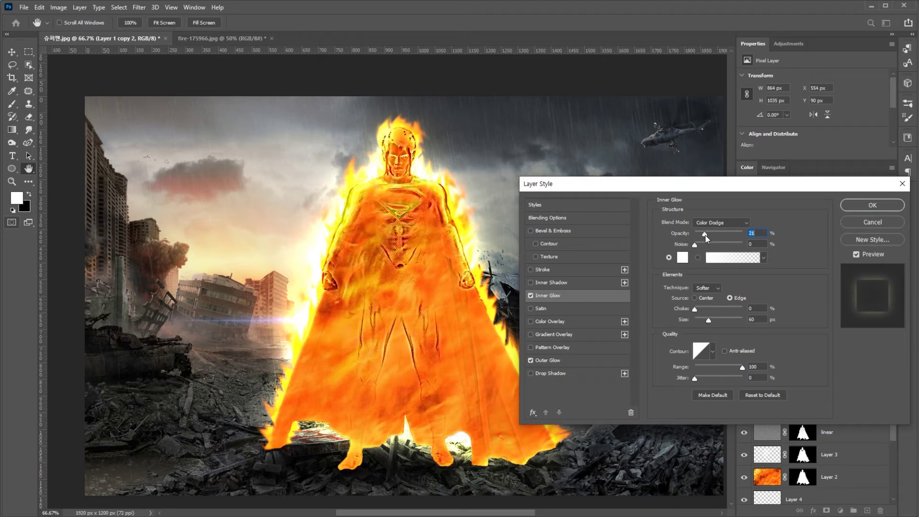
{"action": "left_click", "coordinate": [861, 205]}
Step: Reduce the Outer Glow opacity of Layer 1 copy 2 to 76%
{"action": "double_click", "coordinate": [862, 301]}
{"action": "left_click", "coordinate": [604, 359]}
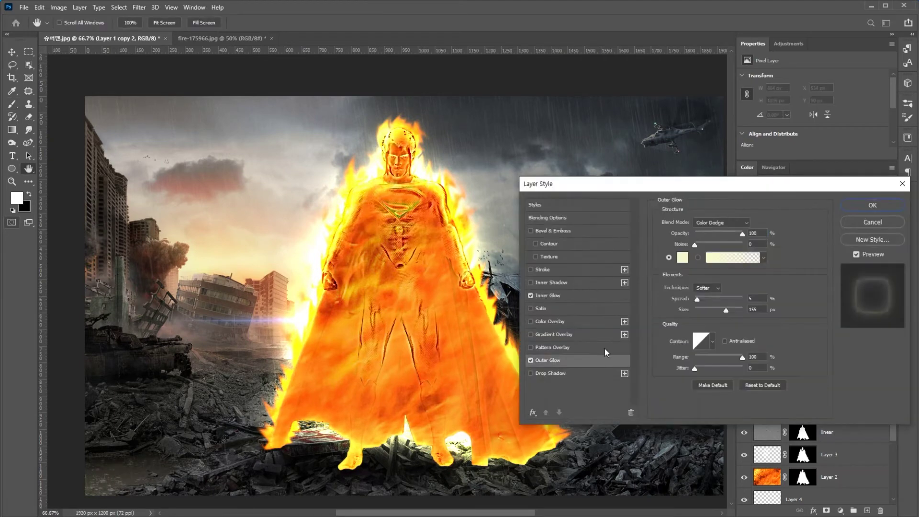
{"action": "left_click_drag", "start_coordinate": [742, 238], "coordinate": [733, 238]}
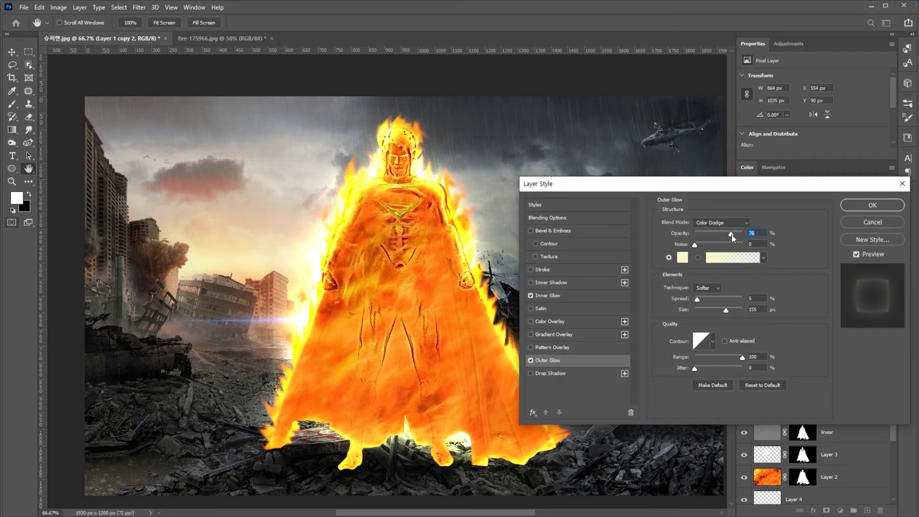
{"action": "left_click", "coordinate": [868, 207]}
{"action": "left_click", "coordinate": [768, 301], "text": "ctrl"}
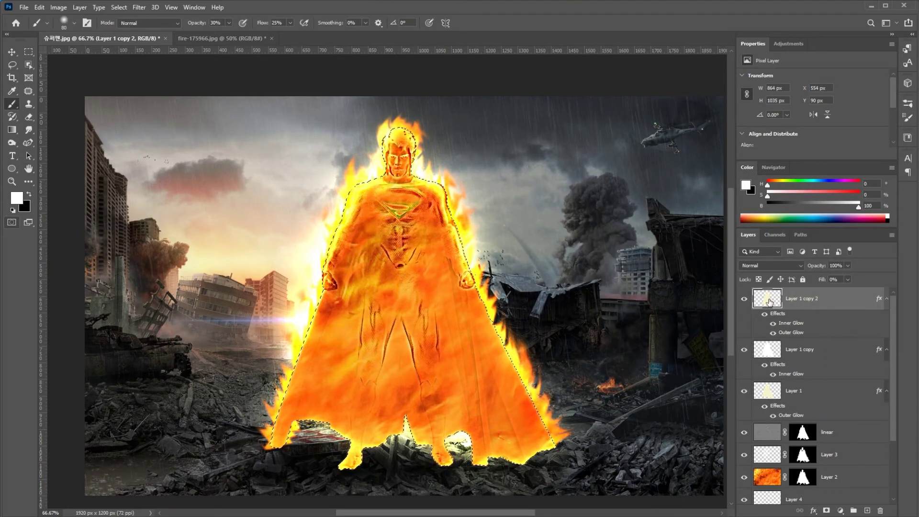
{"action": "key", "text": "ctrl+d"}
{"action": "key", "text": "v"}
{"action": "left_click", "coordinate": [798, 437]}
{"action": "key", "text": "b"}
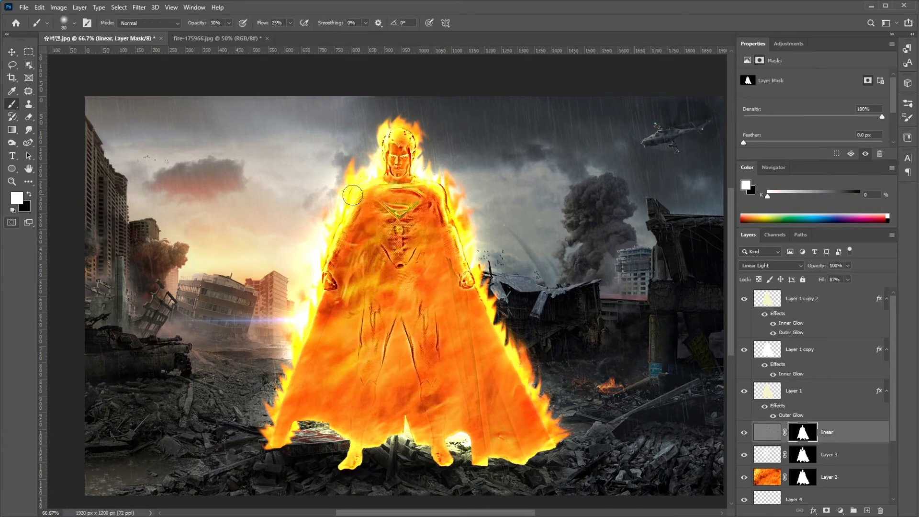
{"action": "key", "text": "x"}
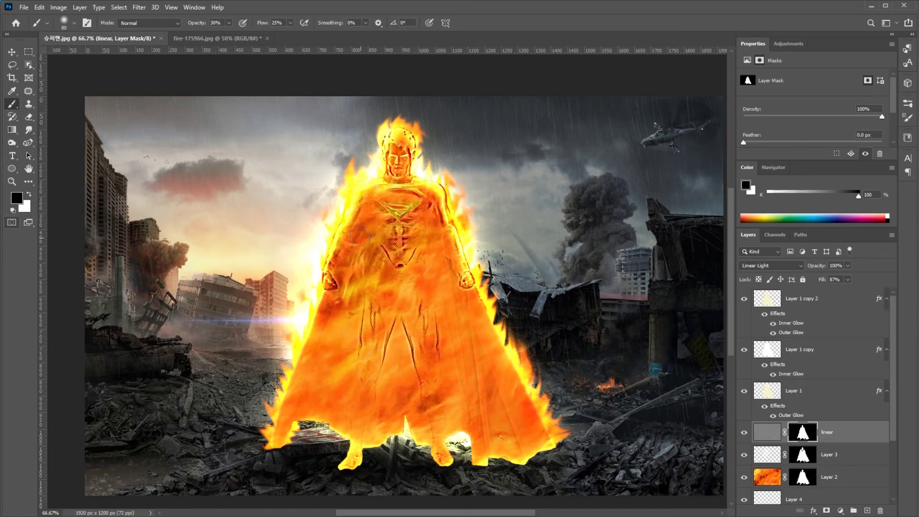
Step: Check the linear layer and Layer 3 in isolation, and set Layer 3's fill to 80%
{"action": "scroll", "coordinate": [757, 369], "scroll_direction": "down", "scroll_amount": 3}
{"action": "left_click", "coordinate": [758, 369]}
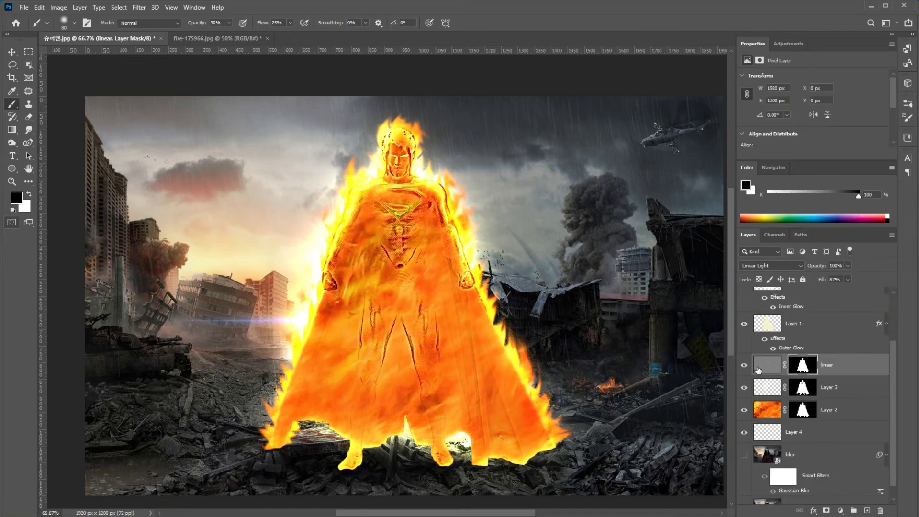
{"action": "left_click", "coordinate": [745, 366], "text": "alt"}
{"action": "left_click", "coordinate": [745, 366], "text": "alt"}
{"action": "left_click", "coordinate": [766, 388]}
{"action": "left_click", "coordinate": [744, 388], "text": "alt"}
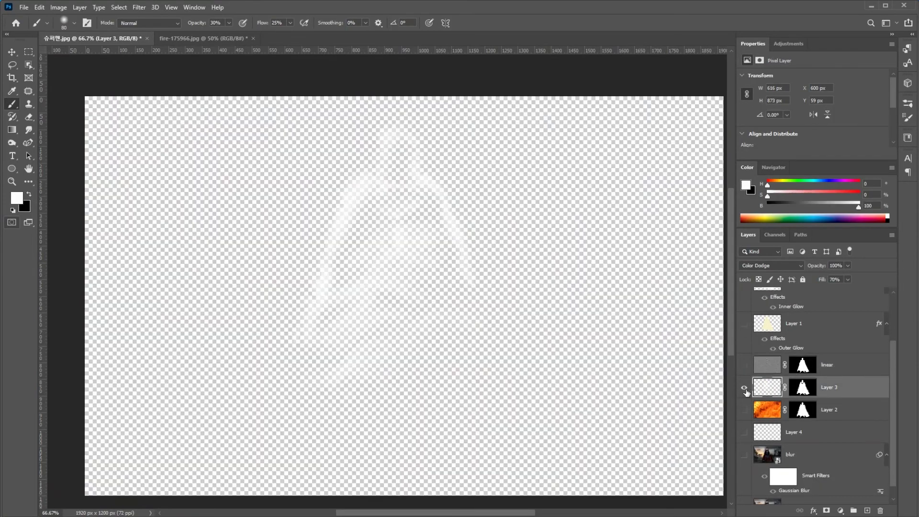
{"action": "left_click", "coordinate": [744, 387], "text": "alt"}
{"action": "mouse_move", "coordinate": [845, 281]}
{"action": "left_mouse_down"}
{"action": "mouse_move", "coordinate": [870, 294]}
{"action": "mouse_move", "coordinate": [854, 291]}
{"action": "left_mouse_up"}
{"action": "type", "text": "80"}
{"action": "key", "text": "Return"}
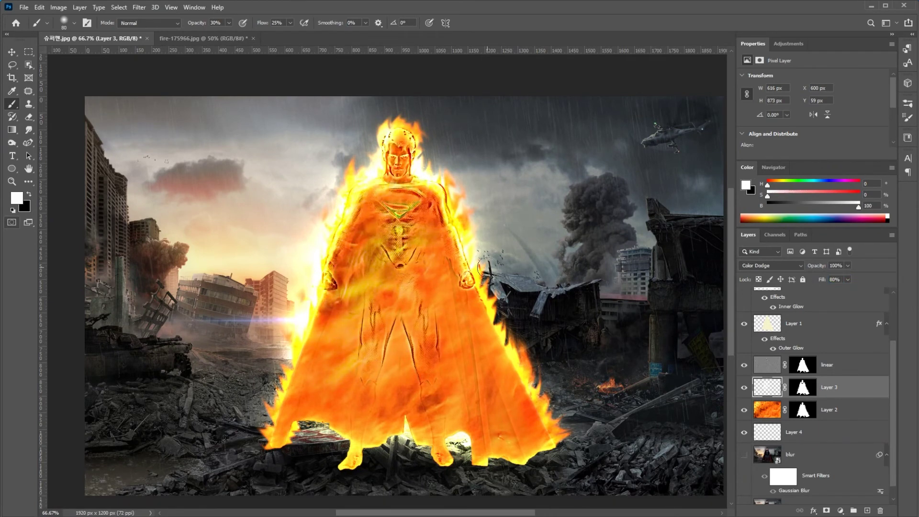
Step: Set Layer 1's opacity to 60%
{"action": "key", "text": "v"}
{"action": "left_click", "coordinate": [405, 260]}
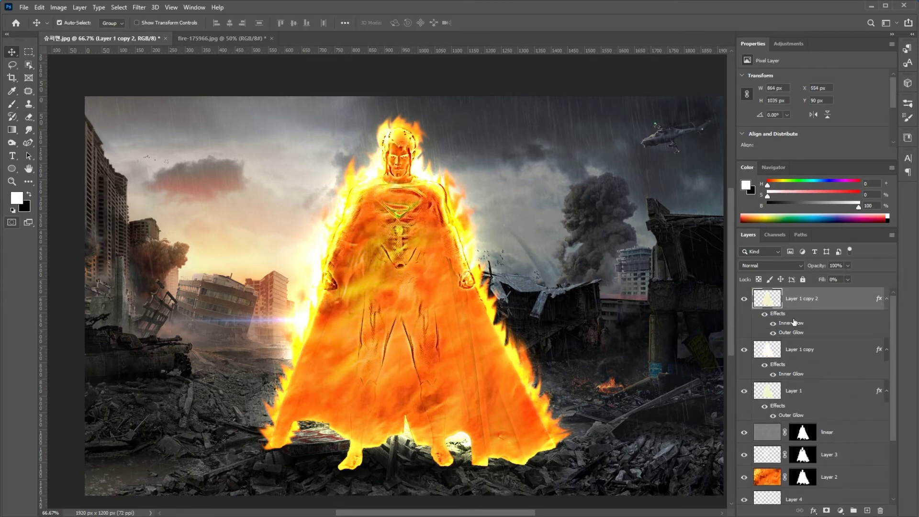
{"action": "left_click", "coordinate": [795, 350]}
{"action": "left_click", "coordinate": [794, 390]}
{"action": "left_click", "coordinate": [835, 265]}
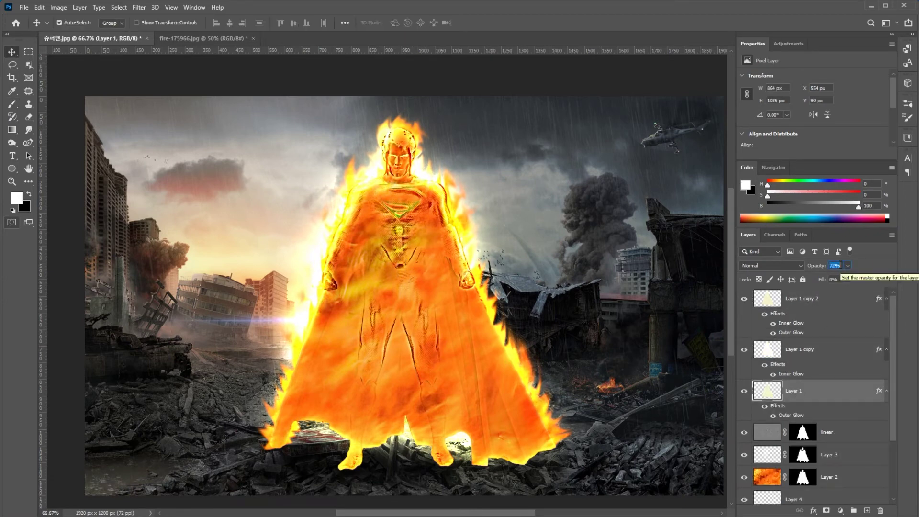
{"action": "scroll", "coordinate": [841, 265], "scroll_direction": "down", "scroll_amount": 7}
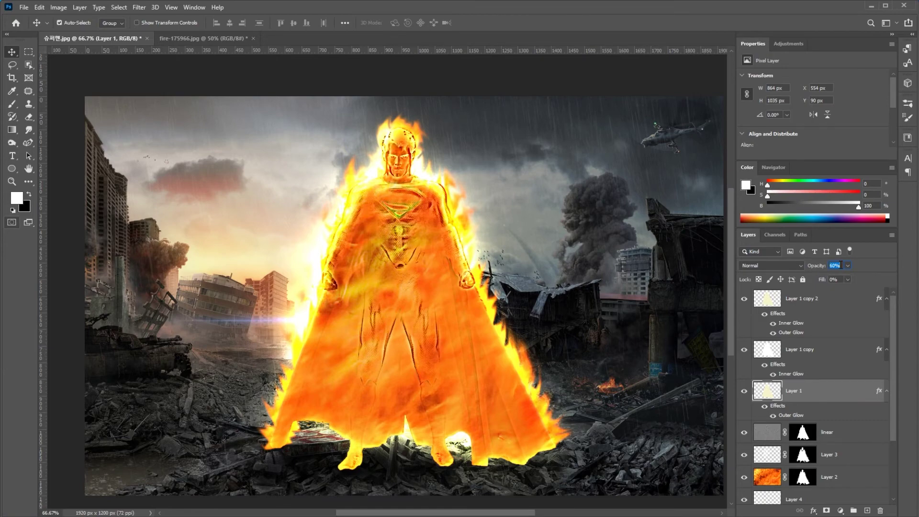
Step: Group the three glow layers: Layer 1, Layer 1 copy and Layer 1 copy 2
{"action": "left_click", "coordinate": [827, 298]}
{"action": "scroll", "coordinate": [398, 192], "scroll_direction": "up", "scroll_amount": 12}
{"action": "scroll", "coordinate": [398, 191], "scroll_direction": "down", "scroll_amount": 9}
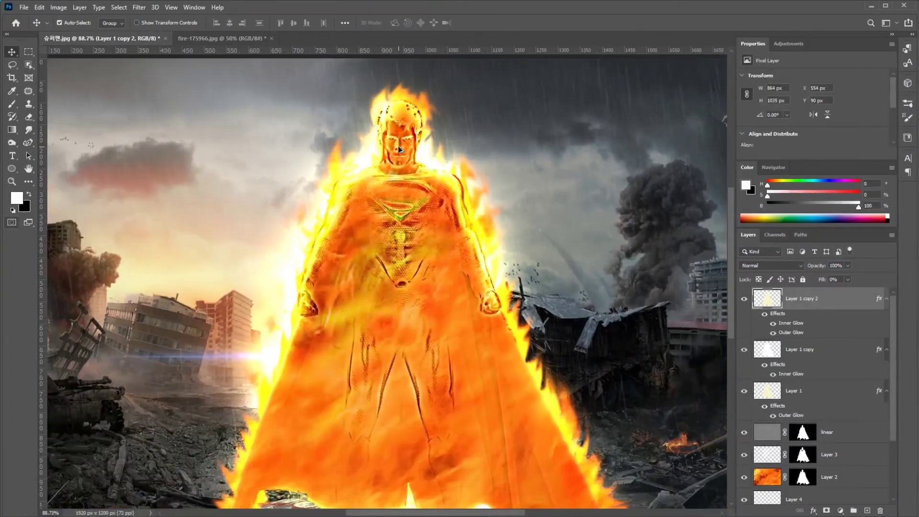
{"action": "scroll", "coordinate": [398, 150], "scroll_direction": "down", "scroll_amount": 3}
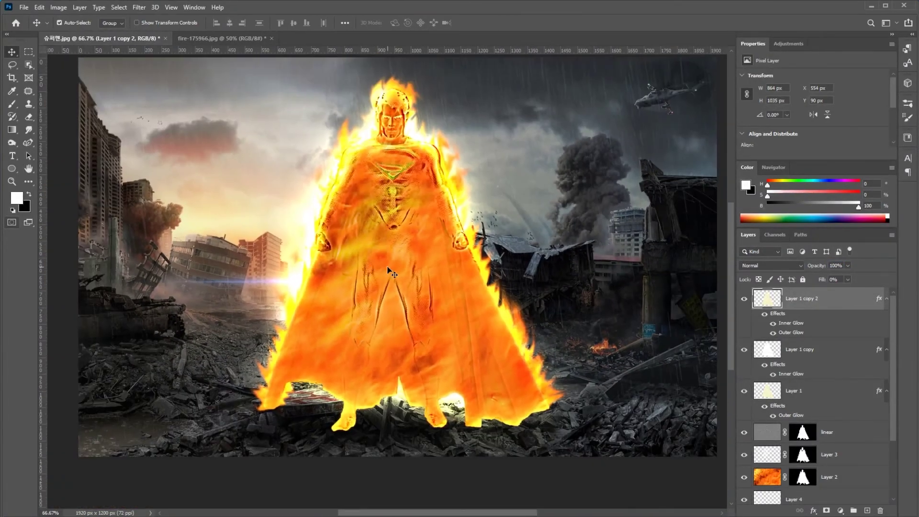
{"action": "left_click", "coordinate": [828, 390]}
{"action": "left_click", "coordinate": [818, 301], "text": "shift"}
{"action": "key", "text": "ctrl+g"}
{"action": "left_click", "coordinate": [817, 311]}
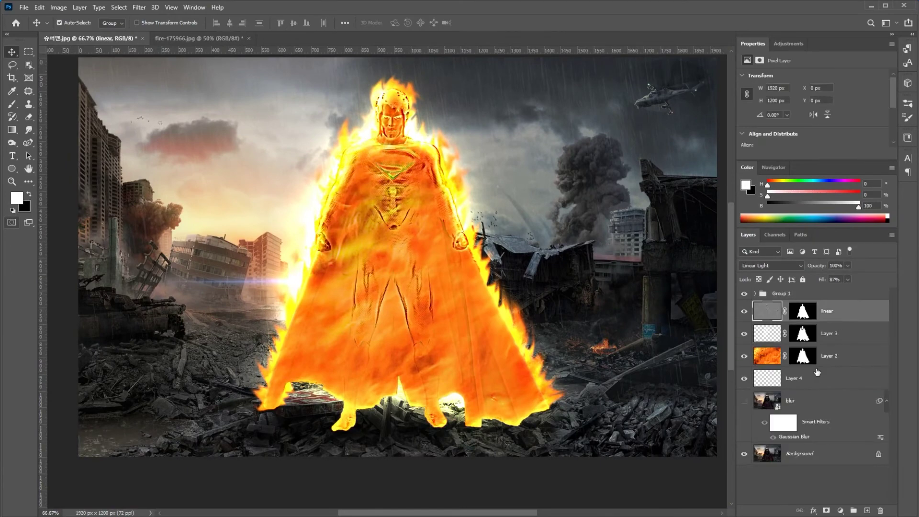
Step: Bring the iceberg picture in as a new layer above the blur layer and flip it horizontally
{"action": "left_click", "coordinate": [815, 377]}
{"action": "left_click", "coordinate": [809, 400]}
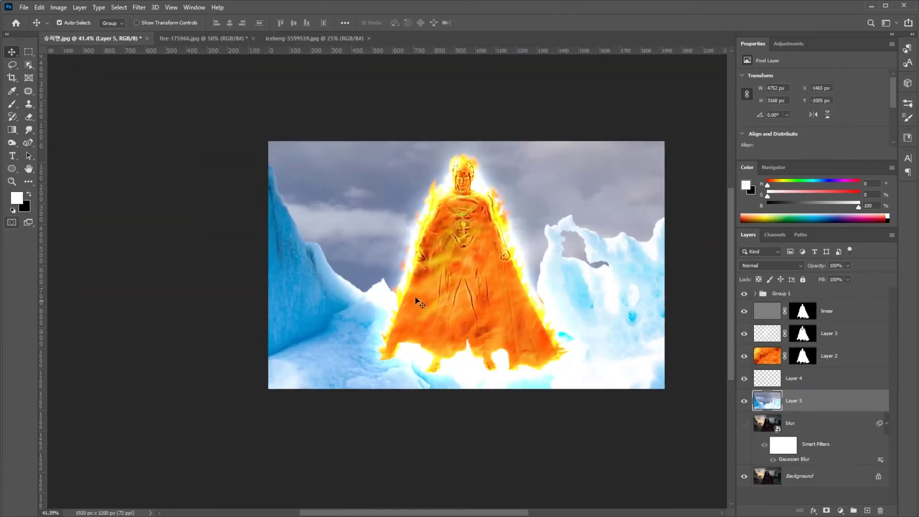
{"action": "left_click_drag", "start_coordinate": [328, 295], "coordinate": [275, 330]}
{"action": "scroll", "coordinate": [574, 320], "scroll_direction": "down", "scroll_amount": 4}
{"action": "right_click", "coordinate": [577, 312]}
{"action": "key", "text": "ctrl+t"}
{"action": "right_click", "coordinate": [576, 289]}
{"action": "left_click", "coordinate": [601, 459]}
Step: Enlarge the flipped iceberg picture to about 7012 × 4674 px and position it so the ice fills the area behind the figure
{"action": "left_click_drag", "start_coordinate": [702, 331], "coordinate": [742, 330]}
{"action": "left_click_drag", "start_coordinate": [670, 330], "coordinate": [556, 320]}
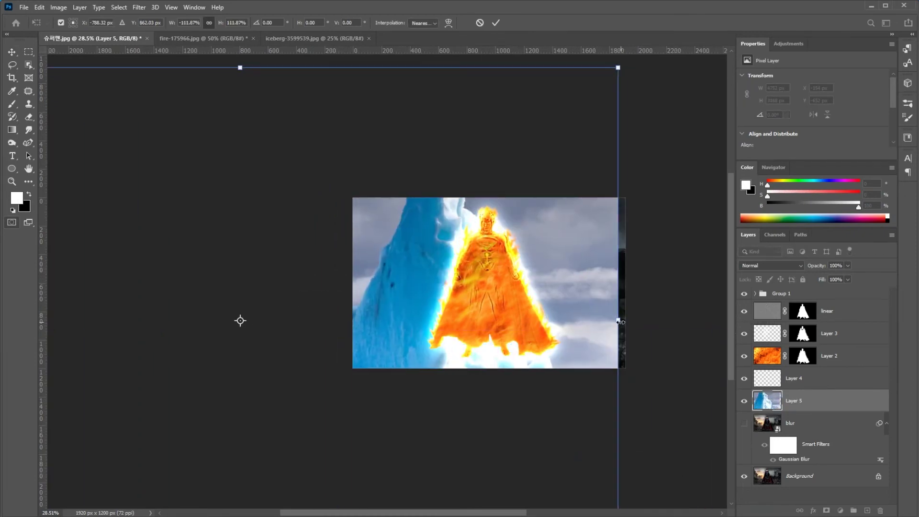
{"action": "left_click_drag", "start_coordinate": [617, 320], "coordinate": [734, 320]}
{"action": "left_click_drag", "start_coordinate": [565, 291], "coordinate": [574, 254]}
{"action": "key", "text": "Return"}
Step: Move iceberg Layer 5 above Layer 4 and give it a copy of Layer 2's silhouette mask
{"action": "scroll", "coordinate": [598, 306], "scroll_direction": "up", "scroll_amount": 4}
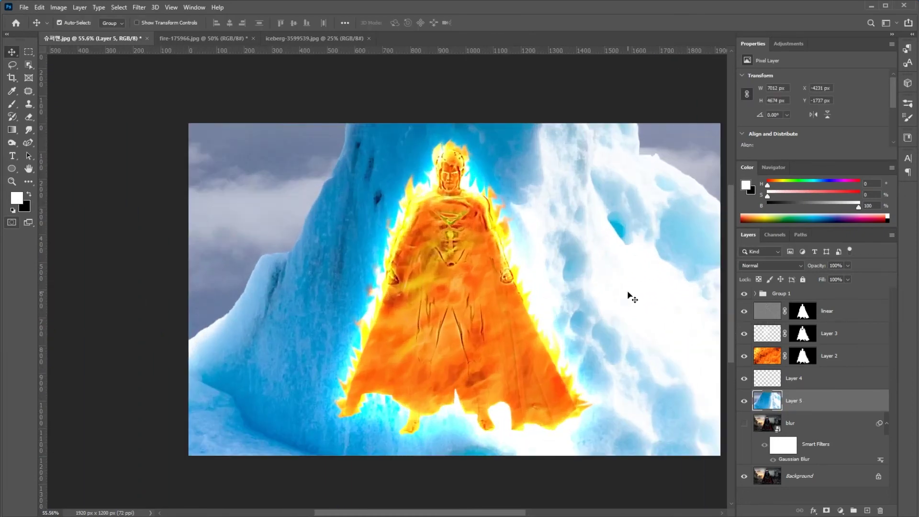
{"action": "left_click_drag", "start_coordinate": [798, 398], "coordinate": [800, 378]}
{"action": "left_click", "coordinate": [802, 362]}
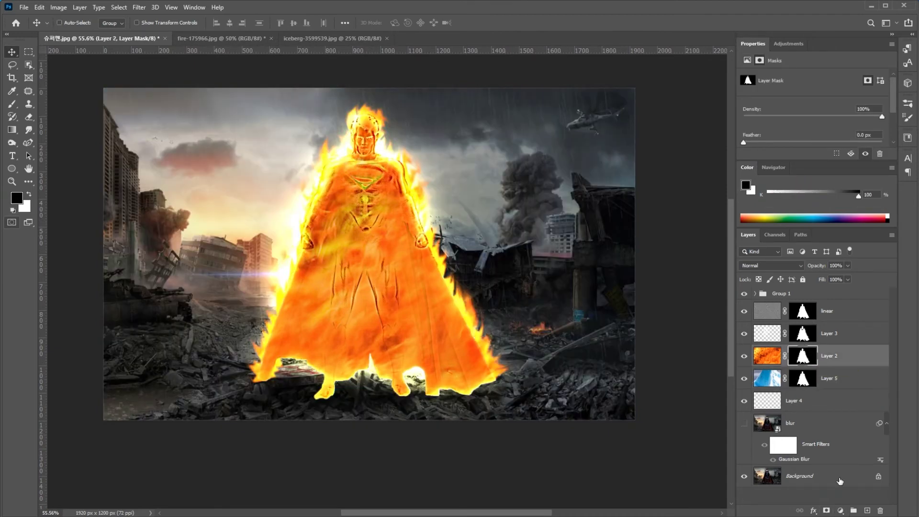
Step: Put Layer 2 in a masked group and fill the right half of the group's mask with black, using a rectangular selection with 5 px feather
{"action": "key", "text": "ctrl+g"}
{"action": "left_click", "coordinate": [826, 510]}
{"action": "key", "text": "m"}
{"action": "left_click_drag", "start_coordinate": [641, 82], "coordinate": [365, 443]}
{"action": "key", "text": "alt+BackSpace"}
{"action": "key", "text": "ctrl+d"}
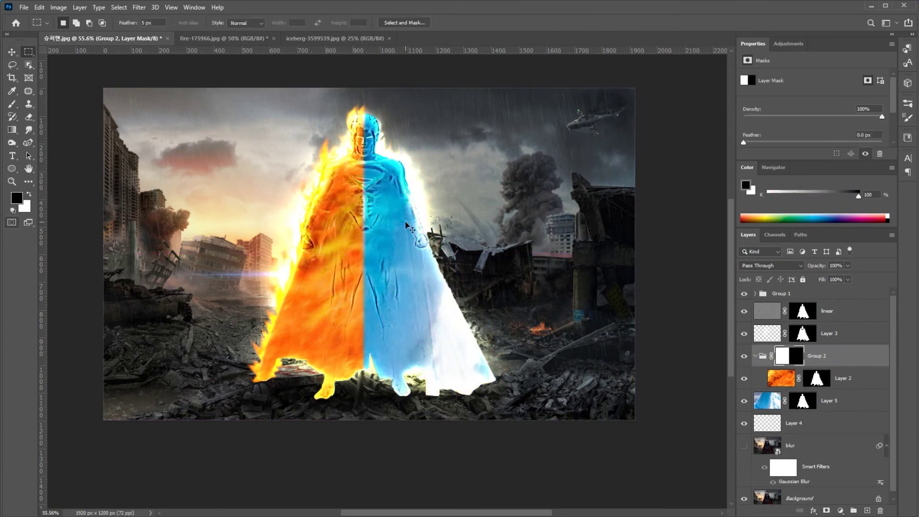
Step: Add a layer mask to the glow group, Group 1, and switch to the Brush tool with black
{"action": "key", "text": "v"}
{"action": "key", "text": "x"}
{"action": "left_click", "coordinate": [783, 295]}
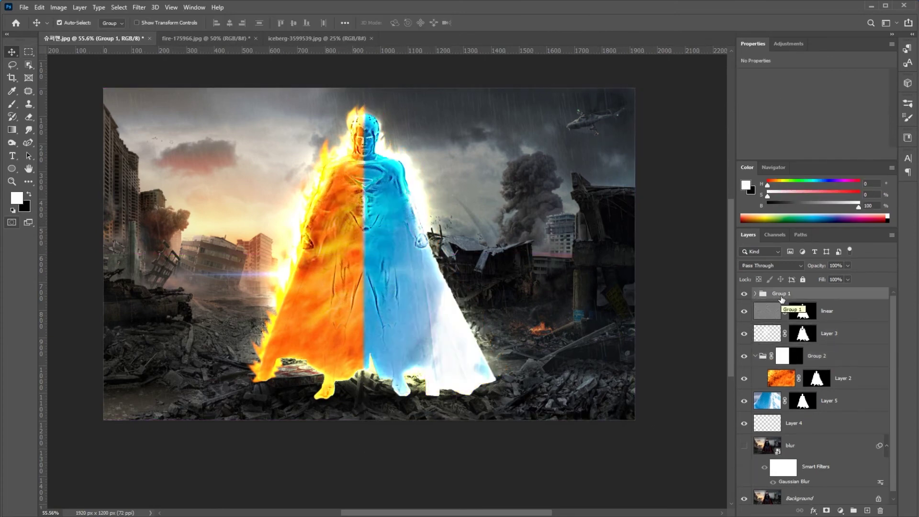
{"action": "left_click", "coordinate": [826, 510]}
{"action": "key", "text": "b"}
{"action": "key", "text": "x"}
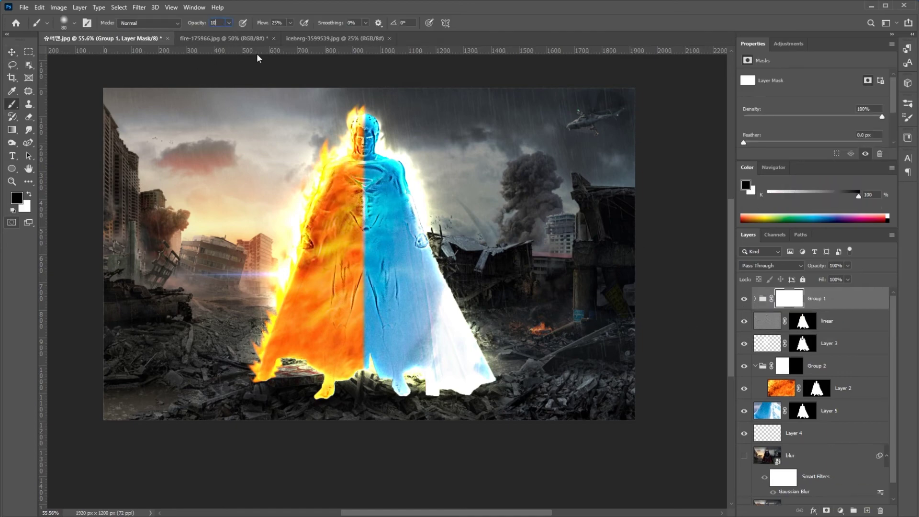
Step: Paint black on Group 1's mask at 100% opacity and flow to hide the glow around the ice half's head, shoulder and arm
{"action": "key", "text": "ctrl+1"}
{"action": "key", "text": "]"}
{"action": "key", "text": "]"}
{"action": "key", "text": "]"}
{"action": "key", "text": "]"}
{"action": "mouse_move", "coordinate": [506, 266]}
{"action": "left_mouse_down"}
{"action": "mouse_move", "coordinate": [429, 307]}
{"action": "mouse_move", "coordinate": [488, 416]}
{"action": "left_mouse_up"}
{"action": "left_click_drag", "start_coordinate": [389, 198], "coordinate": [499, 351]}
{"action": "mouse_move", "coordinate": [512, 383]}
{"action": "left_mouse_down"}
{"action": "mouse_move", "coordinate": [483, 287]}
{"action": "mouse_move", "coordinate": [457, 244]}
{"action": "mouse_move", "coordinate": [410, 201]}
{"action": "mouse_move", "coordinate": [404, 163]}
{"action": "mouse_move", "coordinate": [447, 217]}
{"action": "left_mouse_up"}
{"action": "key", "text": "bracketleft"}
{"action": "key", "text": "bracketleft"}
{"action": "key", "text": "bracketleft"}
{"action": "key", "text": "bracketleft"}
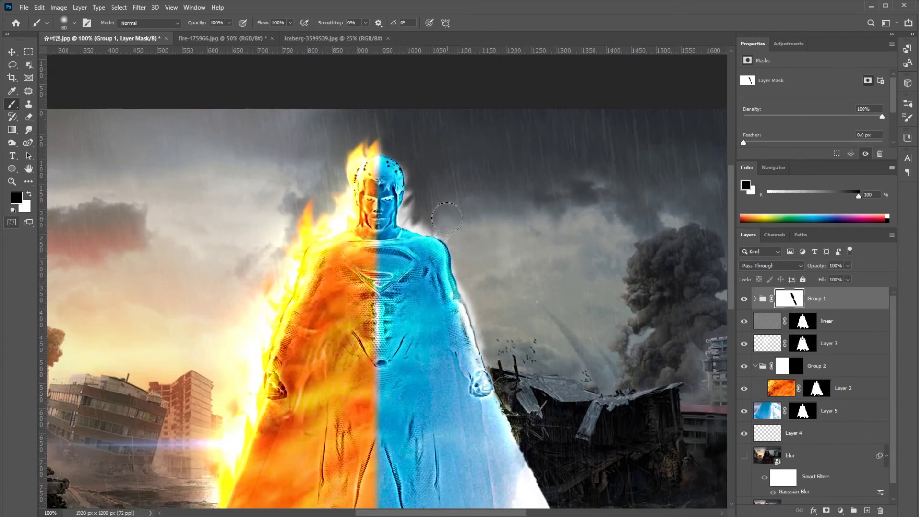
Step: Paint black on Group 1's mask with a 150 px brush to hide the glow along the ice half's cape and feet
{"action": "scroll", "coordinate": [530, 357], "scroll_direction": "down", "scroll_amount": 3}
{"action": "key", "text": "bracketright"}
{"action": "key", "text": "bracketright"}
{"action": "key", "text": "bracketright"}
{"action": "key", "text": "bracketright"}
{"action": "scroll", "coordinate": [467, 282], "scroll_direction": "down", "scroll_amount": 3}
{"action": "scroll", "coordinate": [467, 282], "scroll_direction": "right", "scroll_amount": 2}
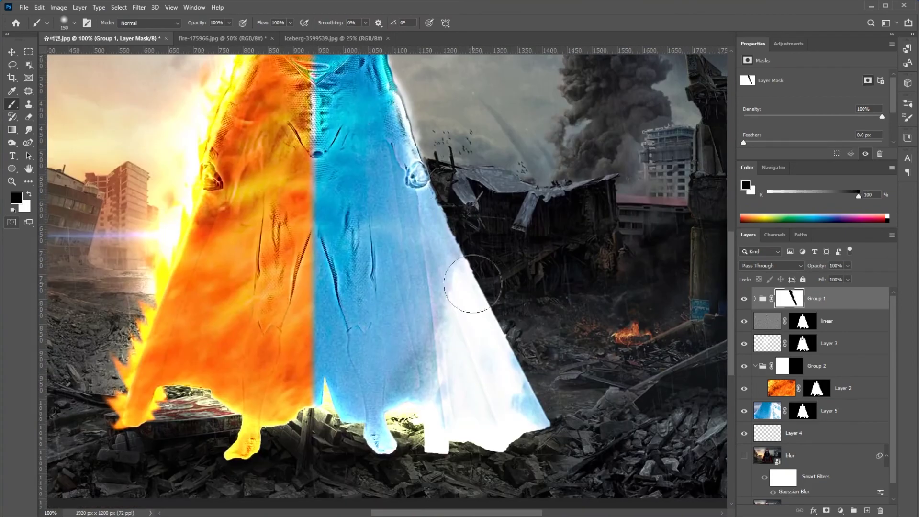
{"action": "mouse_move", "coordinate": [389, 144]}
{"action": "left_mouse_down"}
{"action": "mouse_move", "coordinate": [511, 375]}
{"action": "mouse_move", "coordinate": [373, 430]}
{"action": "mouse_move", "coordinate": [328, 395]}
{"action": "mouse_move", "coordinate": [330, 407]}
{"action": "left_mouse_up"}
{"action": "left_click_drag", "start_coordinate": [352, 259], "coordinate": [428, 384]}
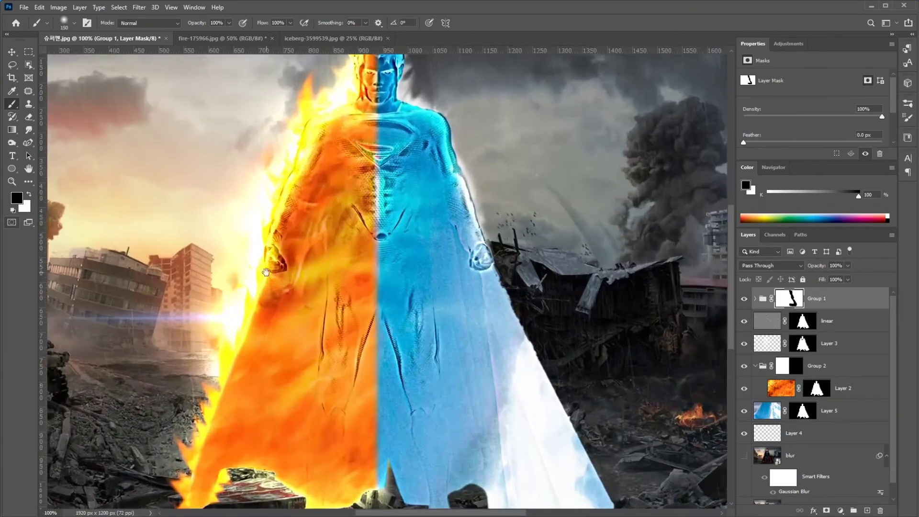
{"action": "scroll", "coordinate": [401, 351], "scroll_direction": "up", "scroll_amount": 2}
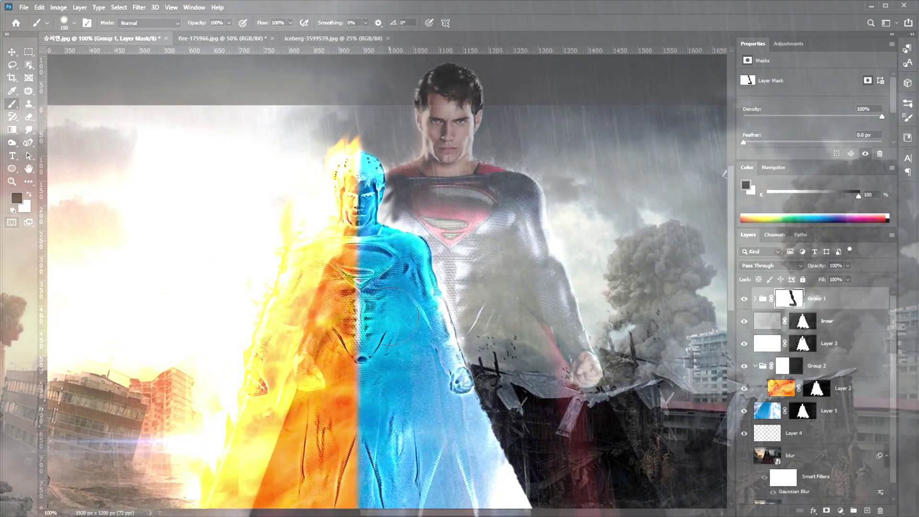